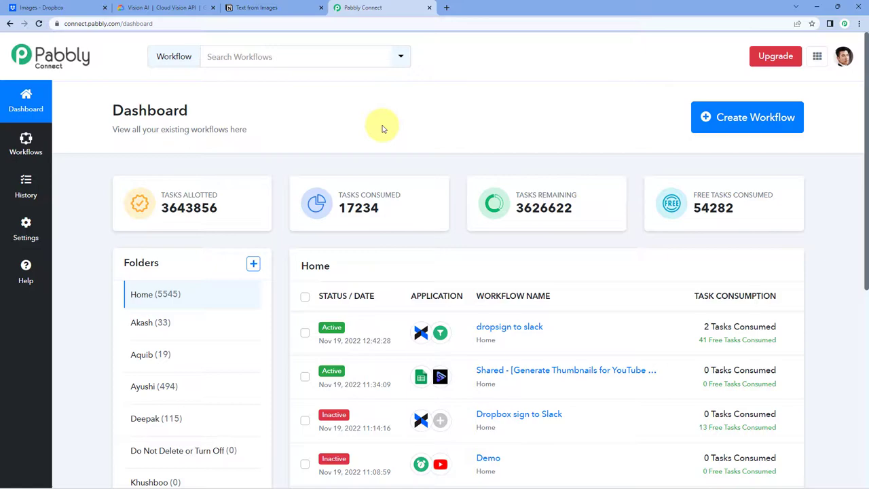
# Create a new workflow named "Dropbox to Google Cloud Vision to Notion"
pyautogui.click(736, 123)
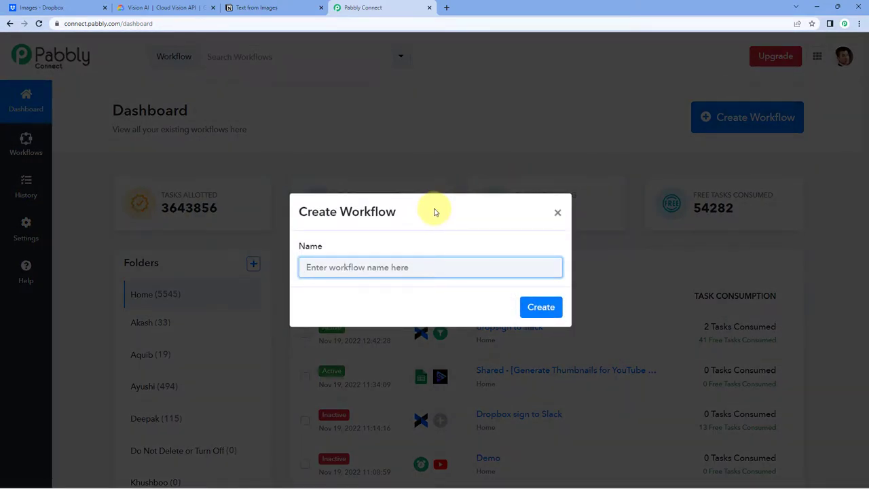
pyautogui.write('Dropb')
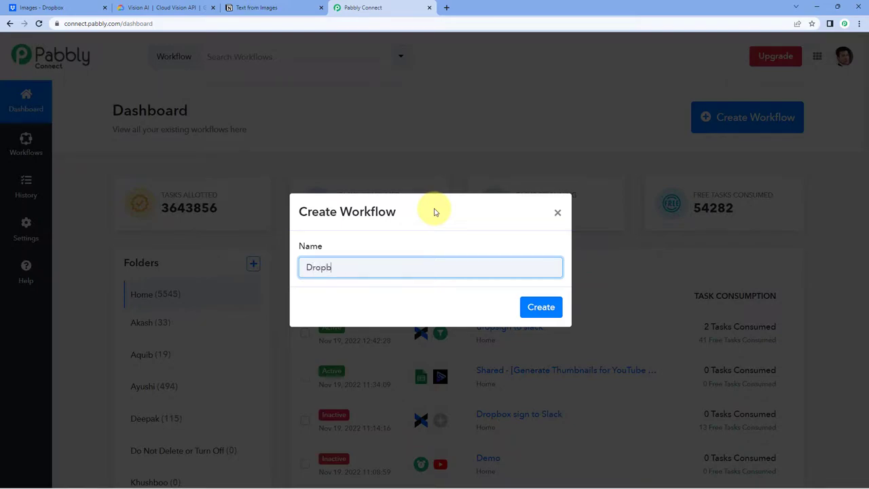
pyautogui.write('ox to Google Cloud Vision to Notion')
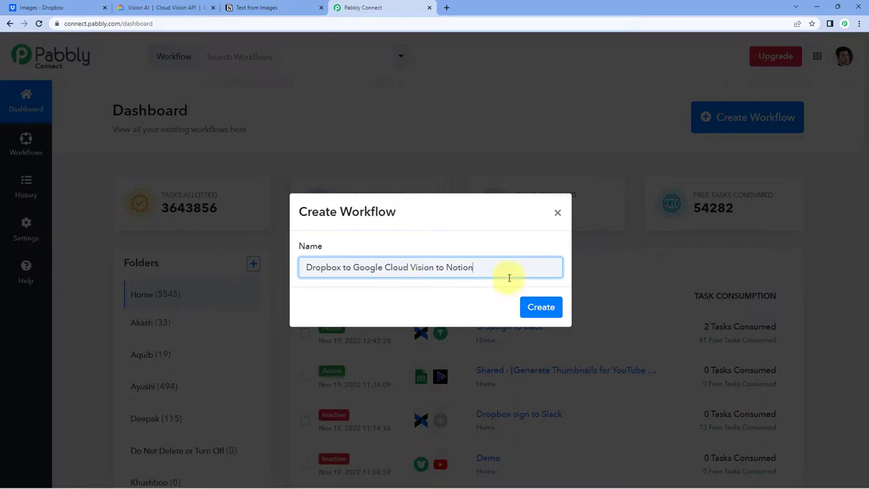
pyautogui.click(541, 307)
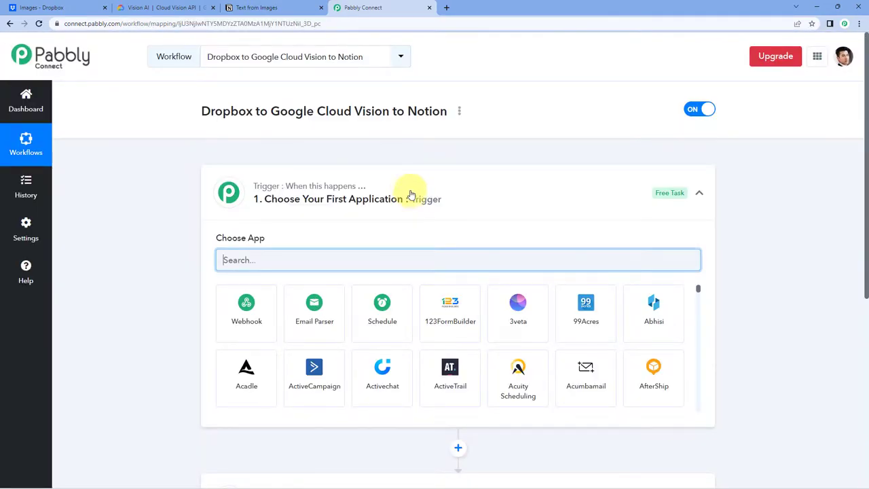
# Set the workflow's trigger application to Dropbox with the trigger event New File
pyautogui.click(444, 182)
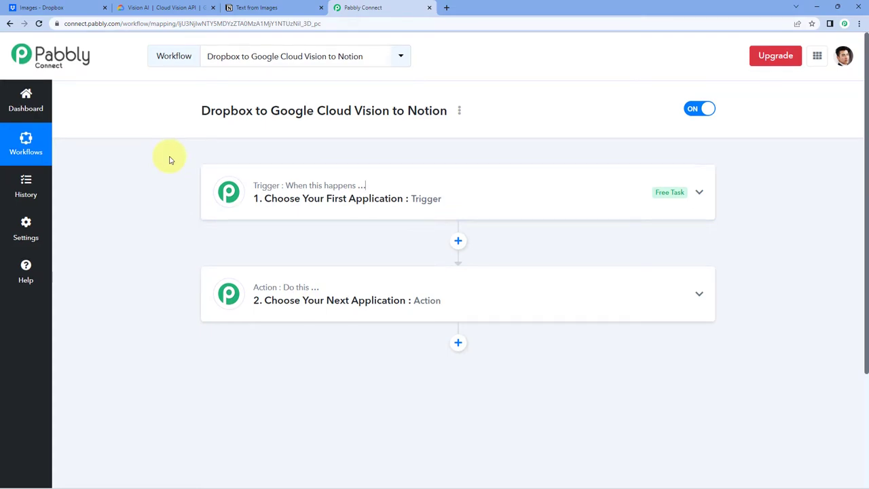
pyautogui.scroll(-1, 170, 159)
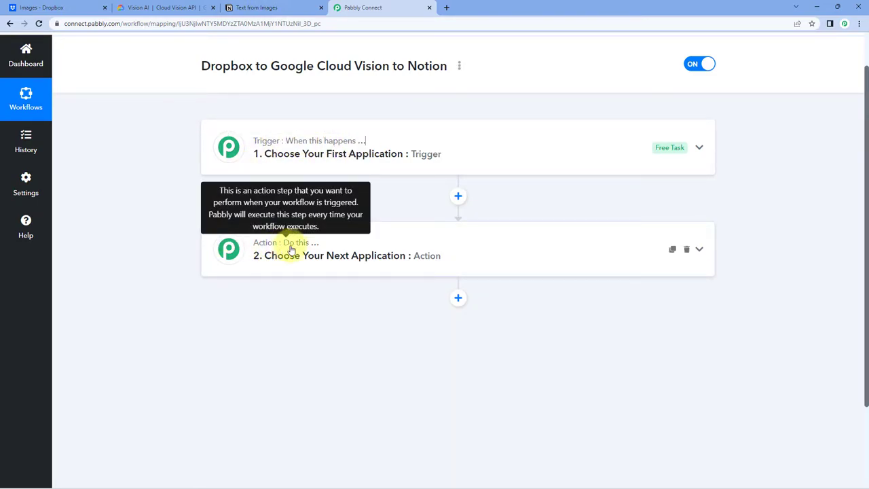
pyautogui.click(414, 154)
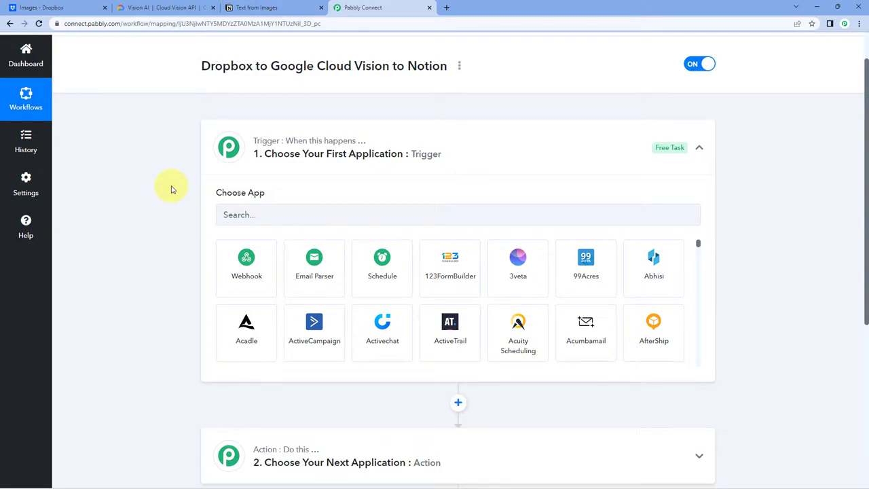
pyautogui.scroll(-1, 224, 170)
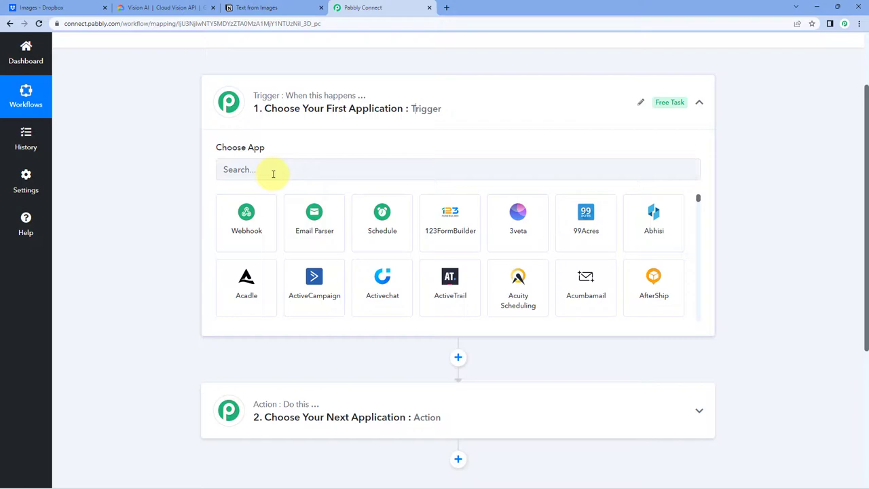
pyautogui.click(273, 174)
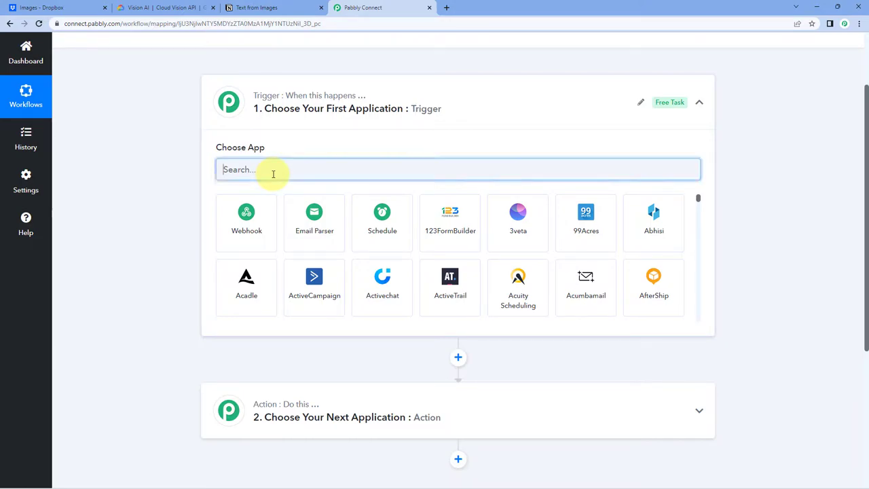
pyautogui.write('D')
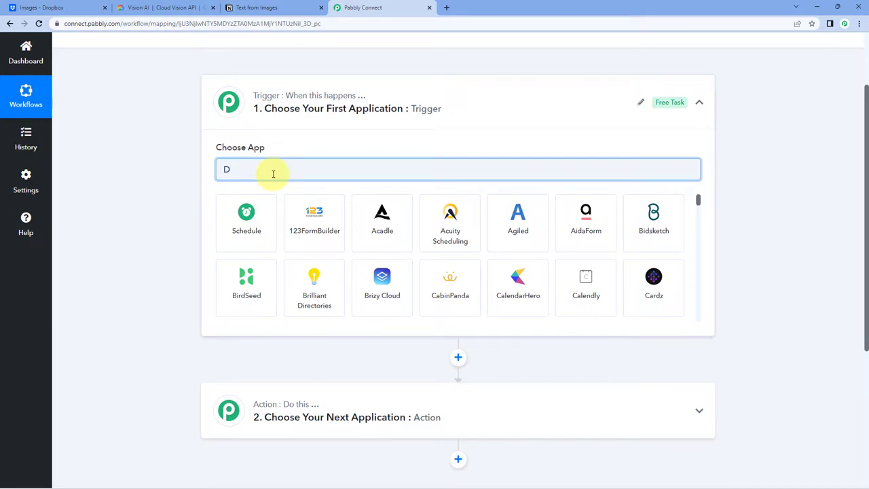
pyautogui.write('rop')
pyautogui.click(243, 208)
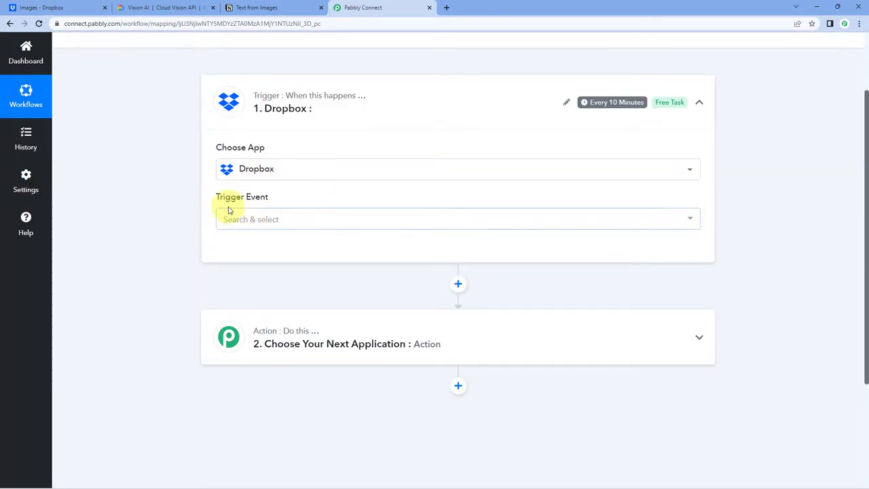
pyautogui.click(295, 220)
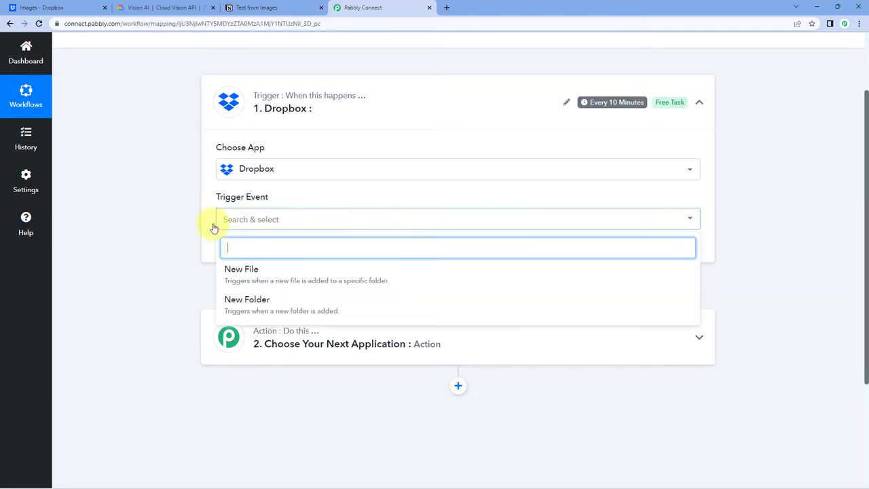
pyautogui.click(281, 270)
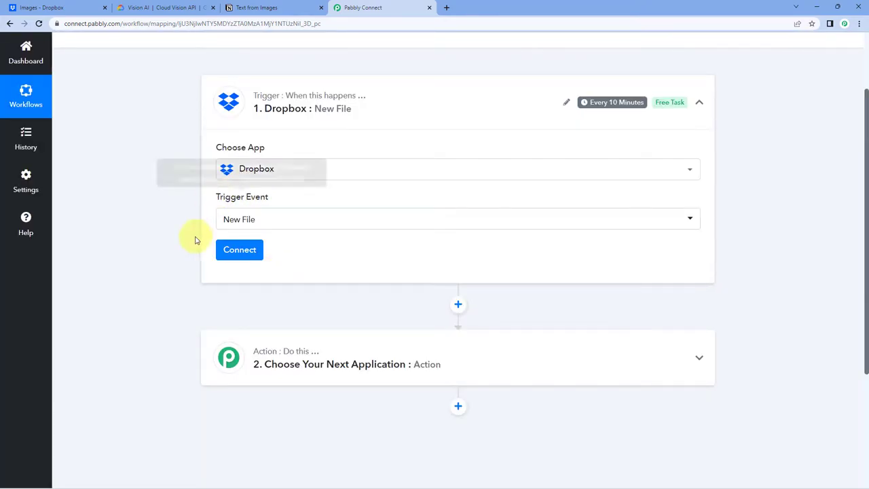
# Connect the Dropbox trigger by adding a new connection and authorizing the Dropbox account
pyautogui.click(242, 254)
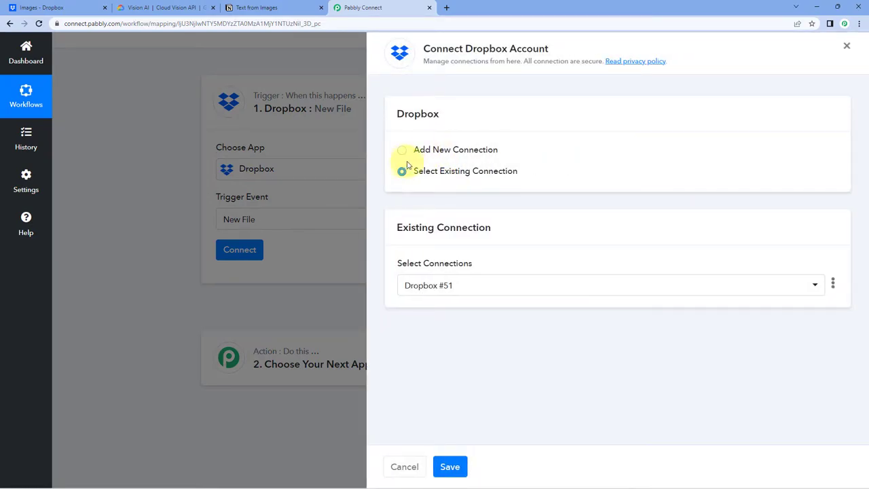
pyautogui.click(401, 151)
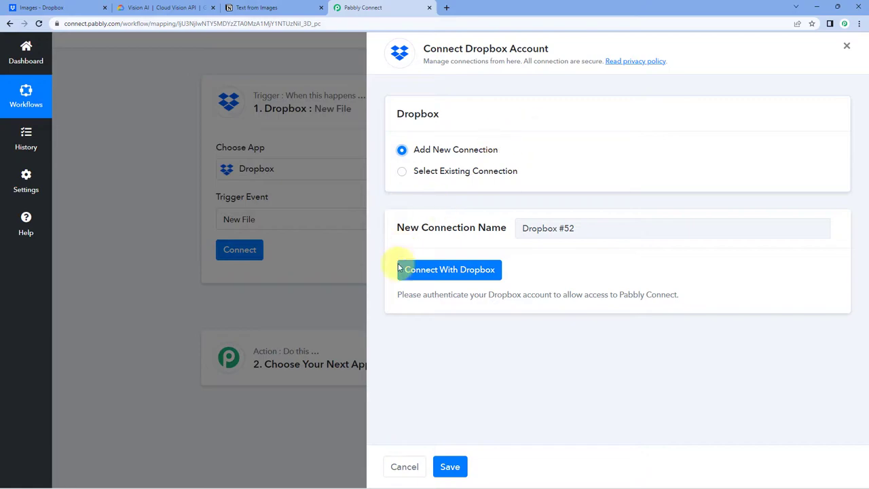
pyautogui.click(445, 273)
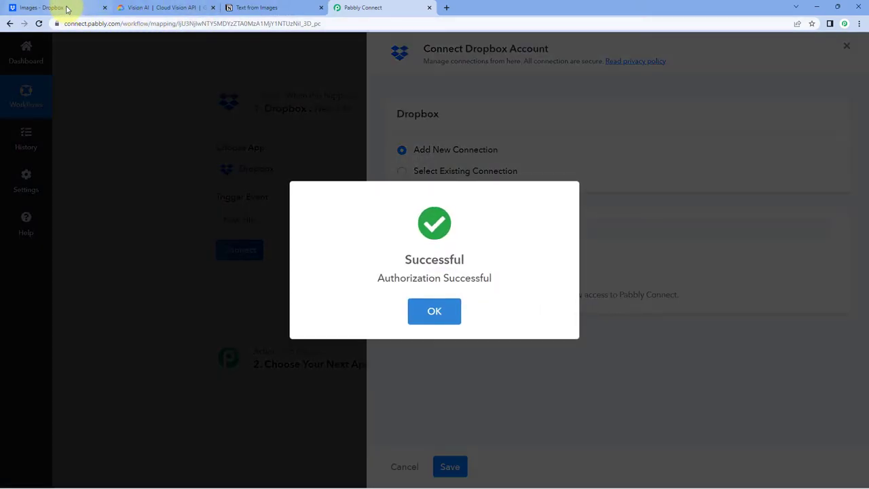
pyautogui.click(57, 8)
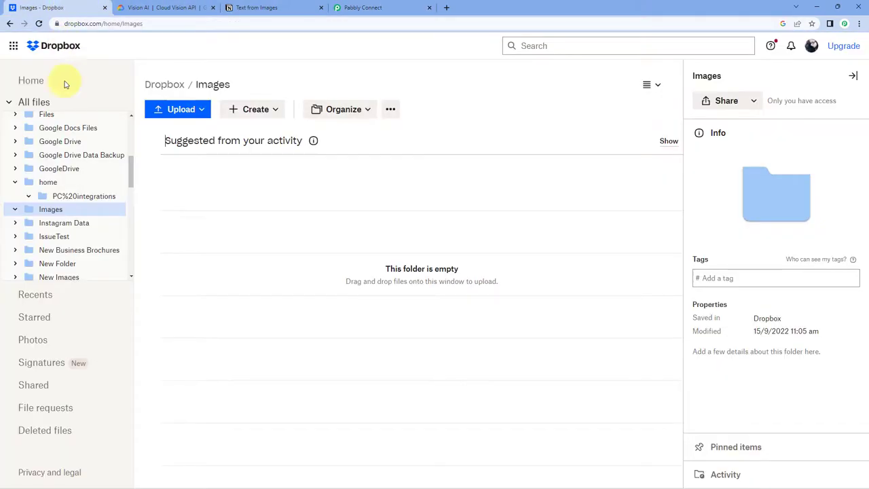
pyautogui.click(377, 8)
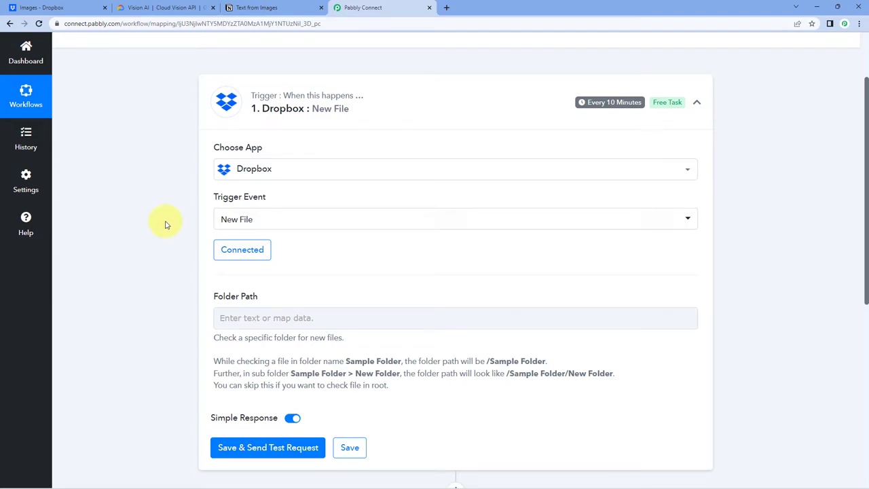
# Copy the Images folder's path from the Dropbox breadcrumb and set it as the trigger's folder path, /Images
pyautogui.scroll(-2, 166, 225)
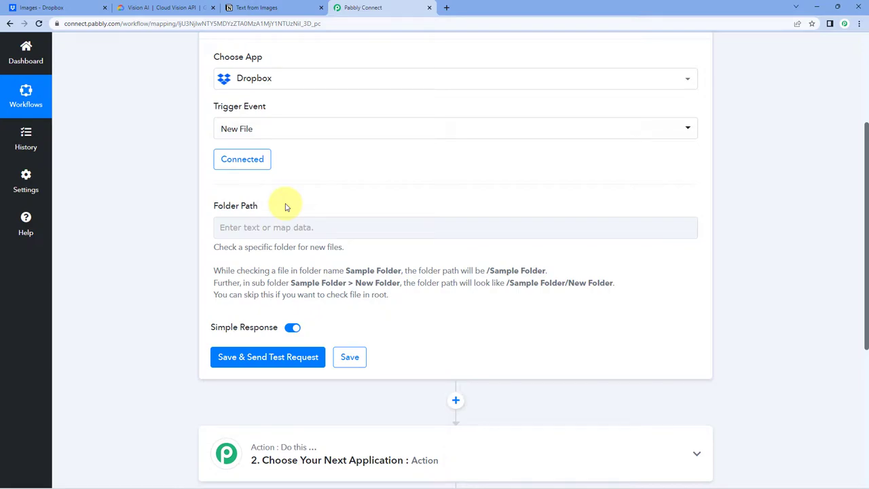
pyautogui.click(37, 8)
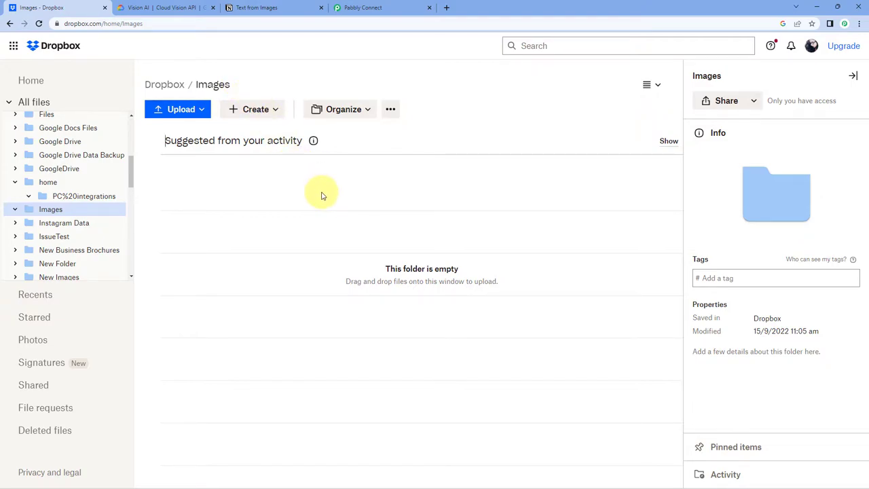
pyautogui.click(374, 8)
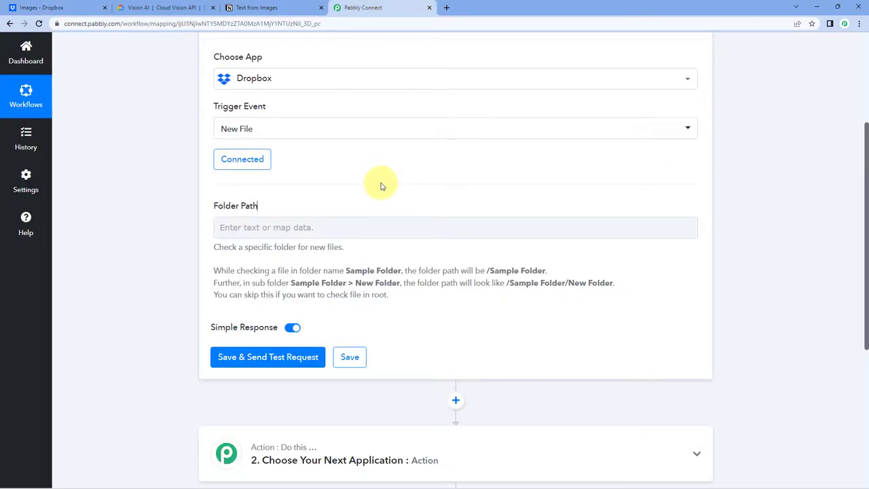
pyautogui.click(41, 7)
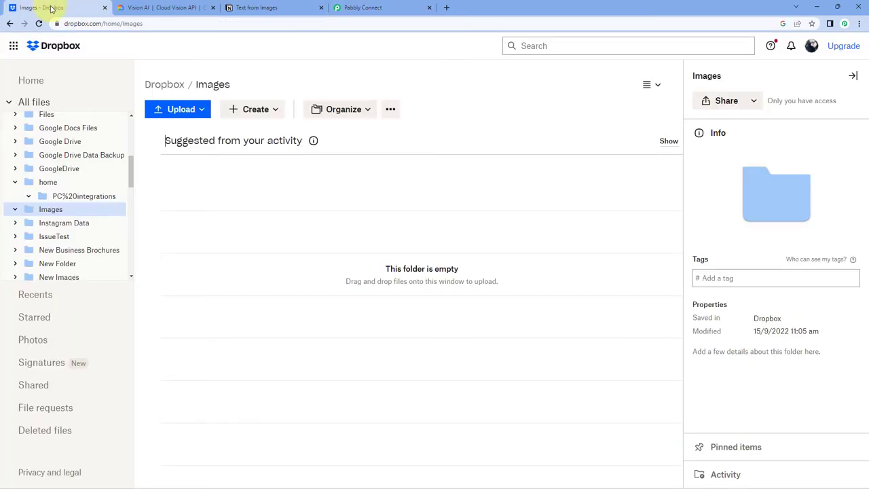
pyautogui.moveTo(252, 89); pyautogui.dragTo(197, 87)
pyautogui.rightClick(215, 87)
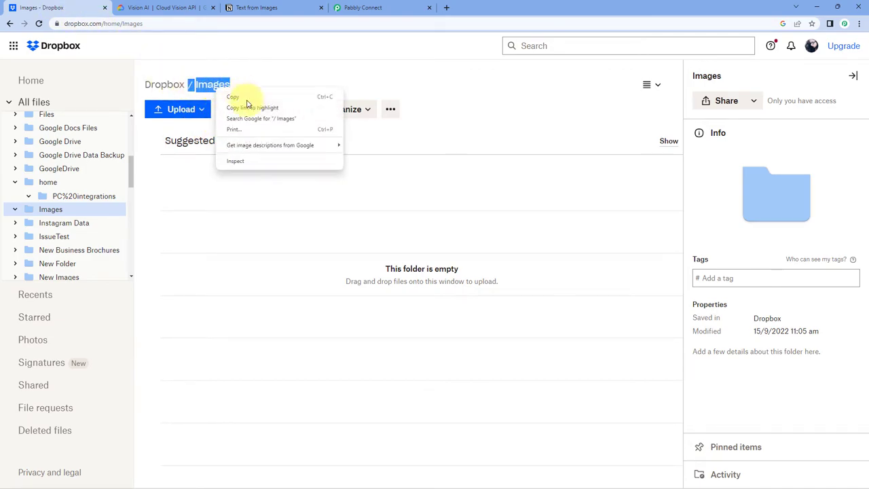
pyautogui.click(246, 95)
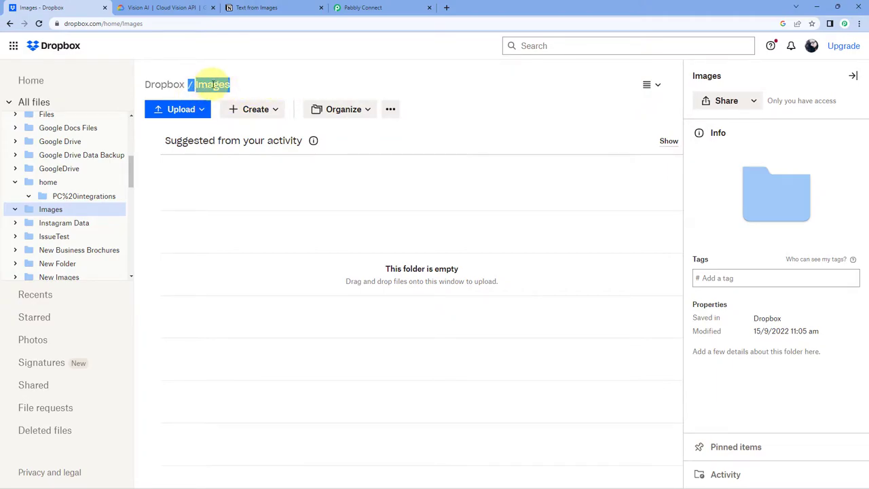
pyautogui.click(387, 7)
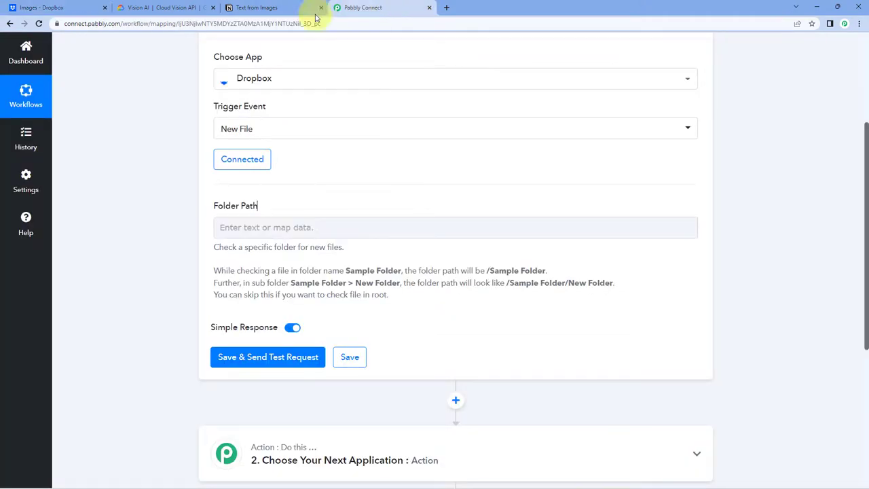
pyautogui.click(237, 226)
pyautogui.rightClick(238, 226)
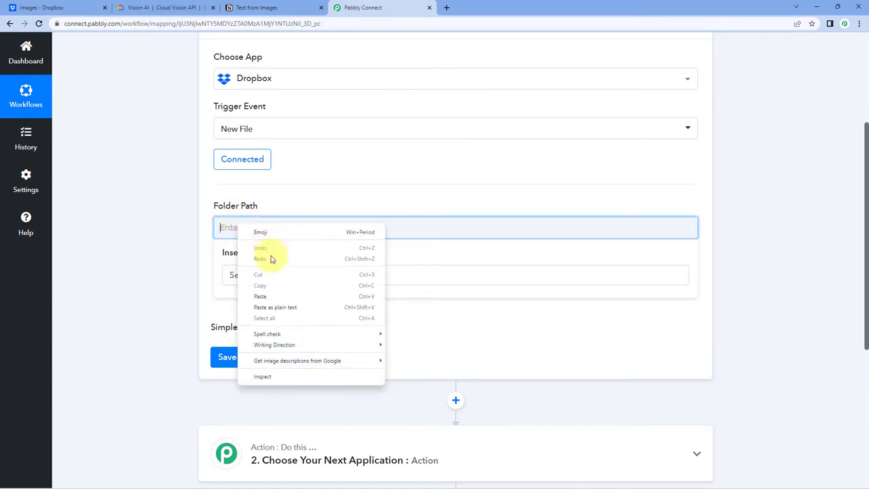
pyautogui.click(258, 295)
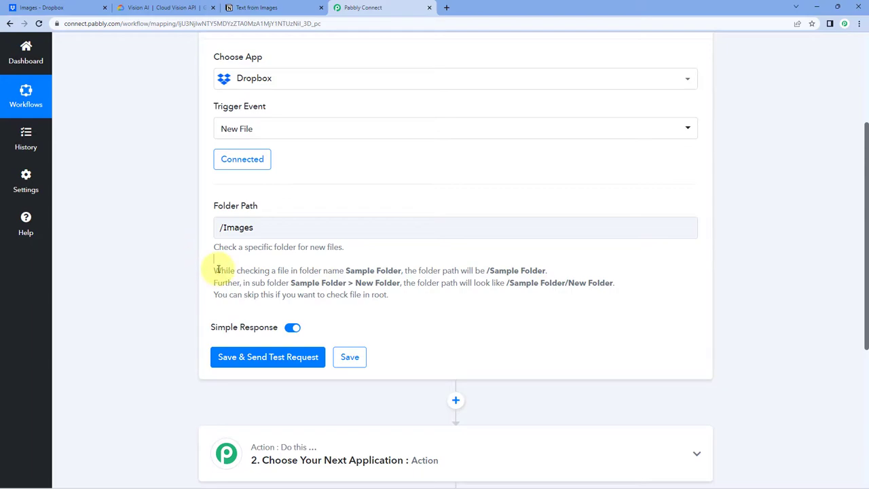
pyautogui.moveTo(214, 269); pyautogui.dragTo(393, 303)
pyautogui.click(390, 302)
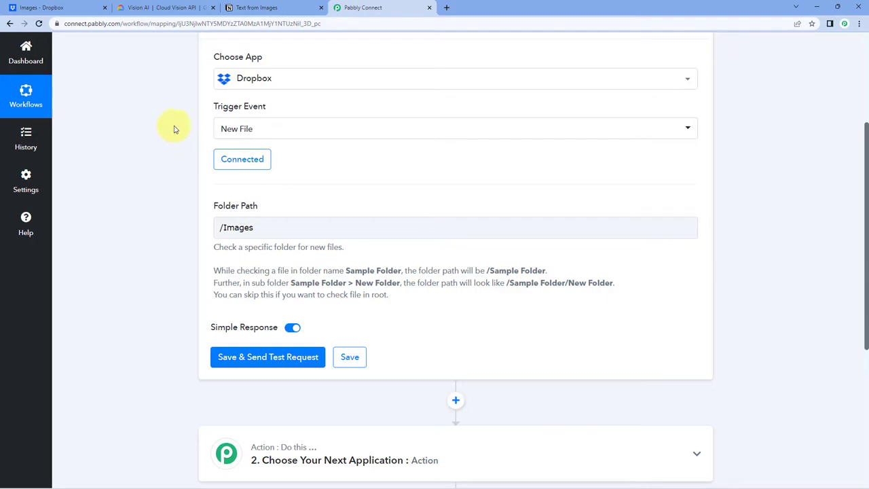
# Switch to Dropbox and upload the image file New Picture.jpg to the Images folder
pyautogui.click(55, 7)
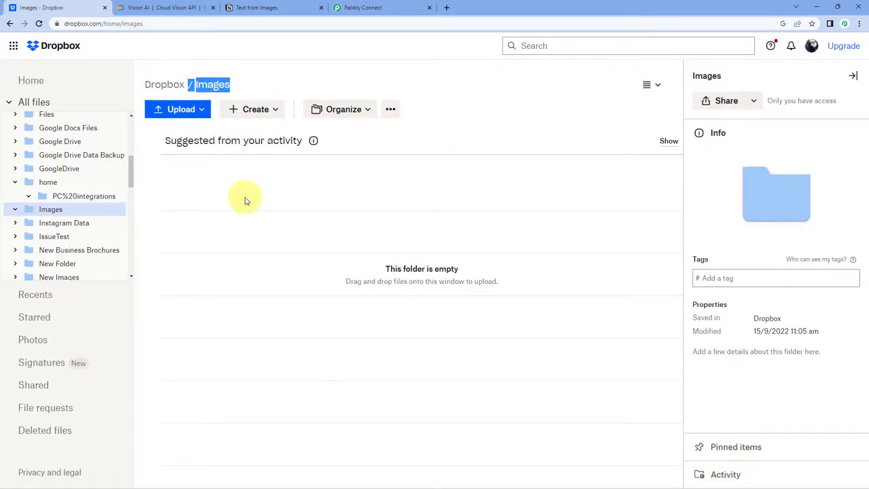
pyautogui.click(380, 6)
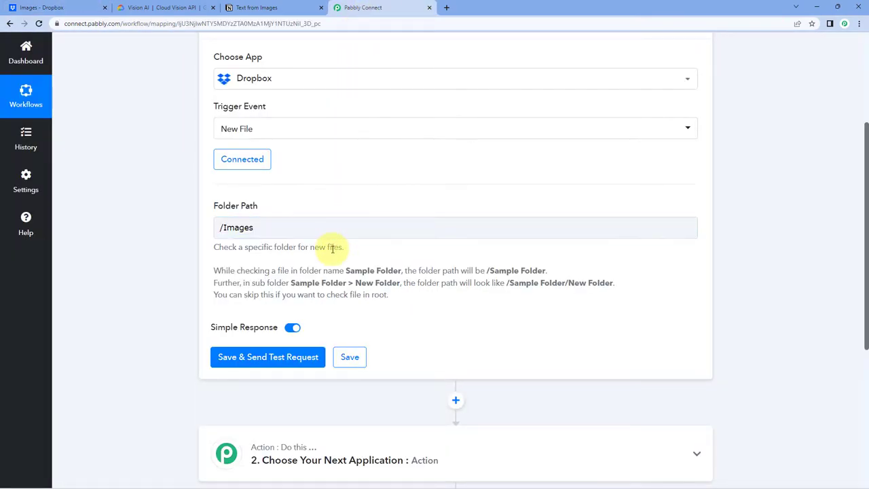
pyautogui.click(36, 7)
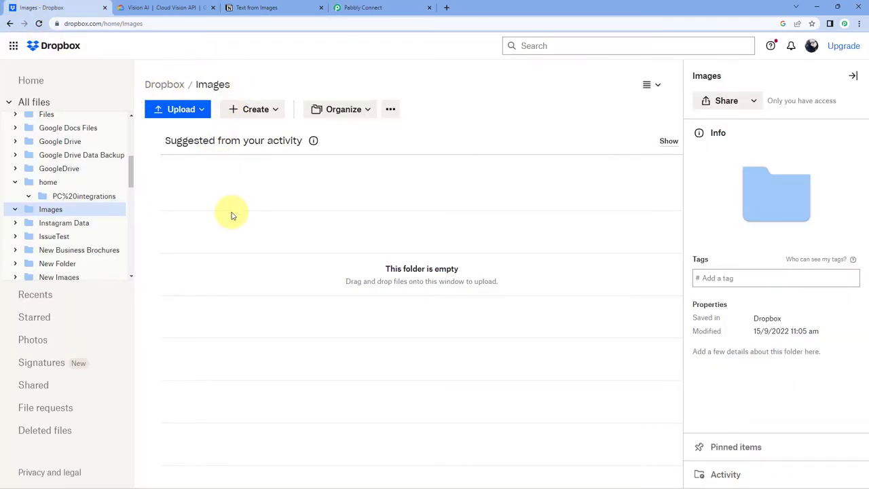
pyautogui.click(182, 110)
pyautogui.click(189, 134)
pyautogui.click(125, 61)
pyautogui.click(788, 473)
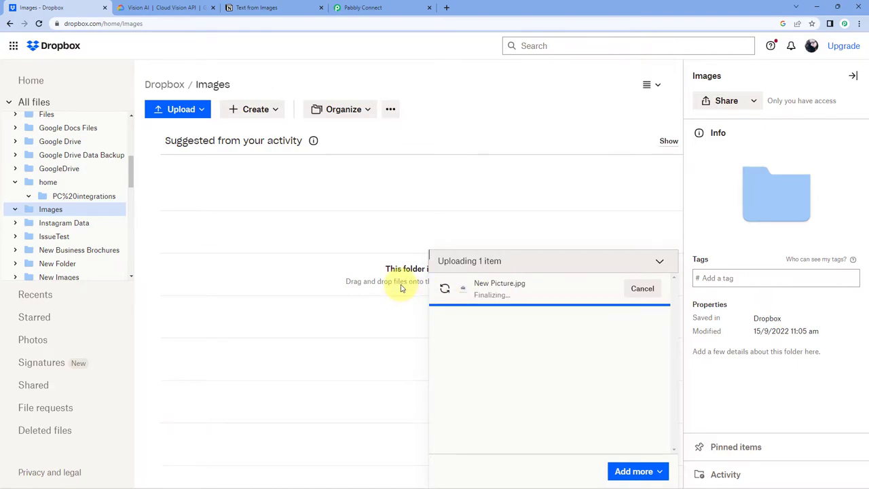
pyautogui.click(660, 262)
# Preview the uploaded New Picture.jpg, close the preview and return to the Pabbly Connect workflow
pyautogui.click(214, 202)
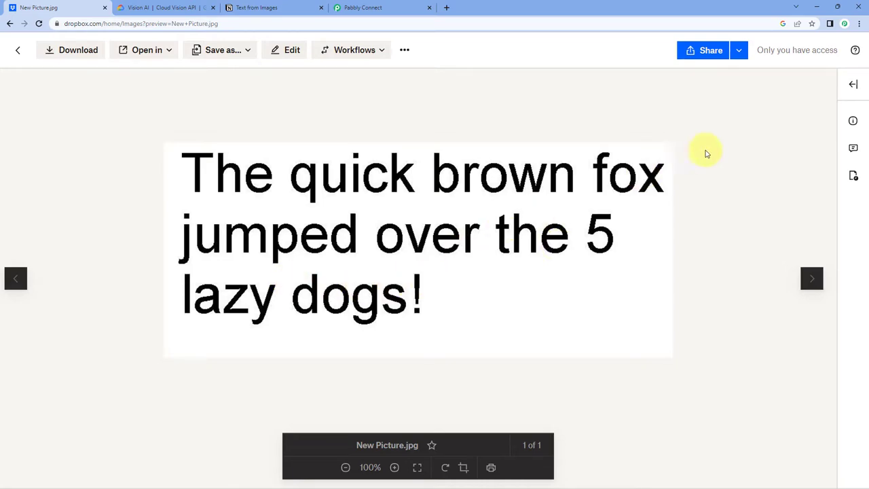
pyautogui.click(18, 51)
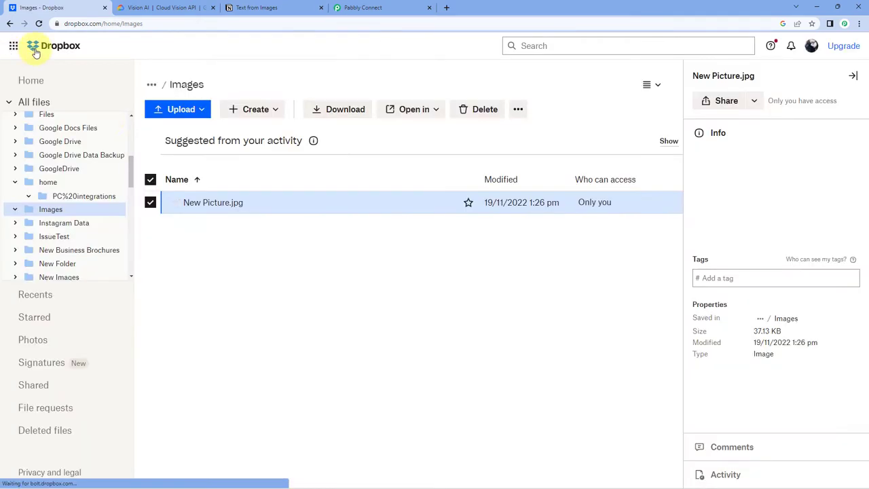
pyautogui.click(211, 272)
pyautogui.click(370, 7)
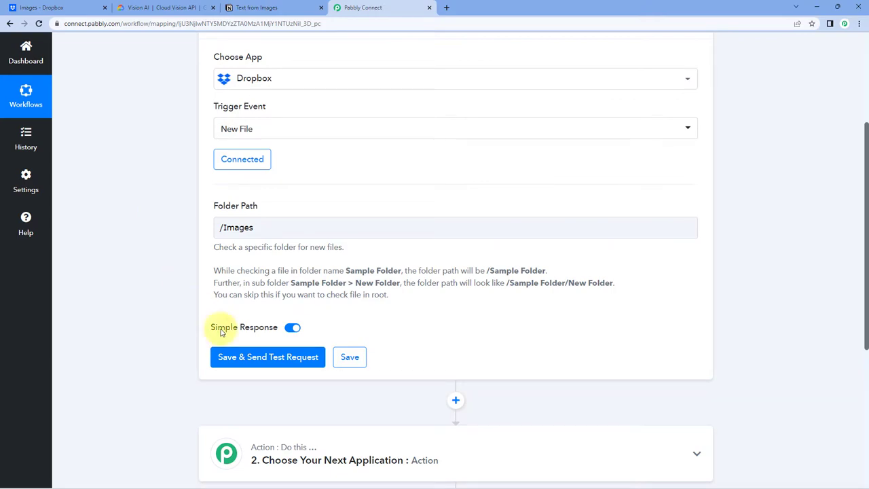
# Save the Dropbox trigger with a test request, then check the returned file name and expand the shareable link value
pyautogui.click(257, 359)
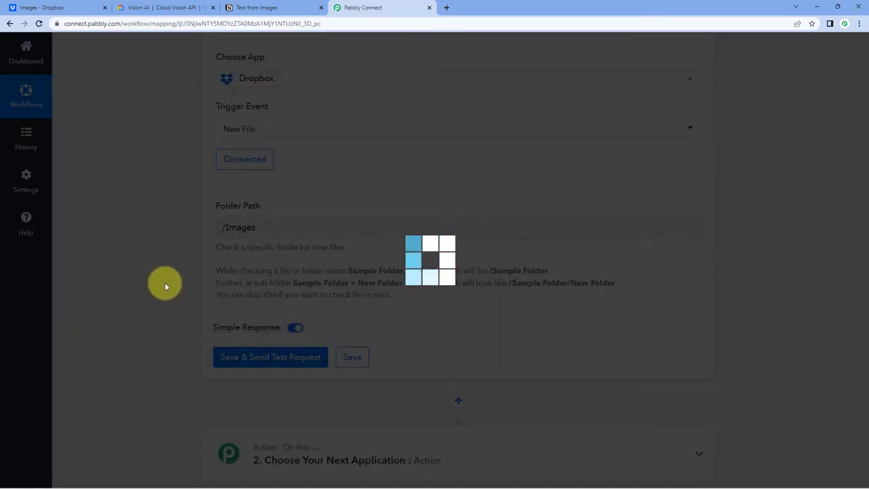
pyautogui.scroll(-4, 165, 286)
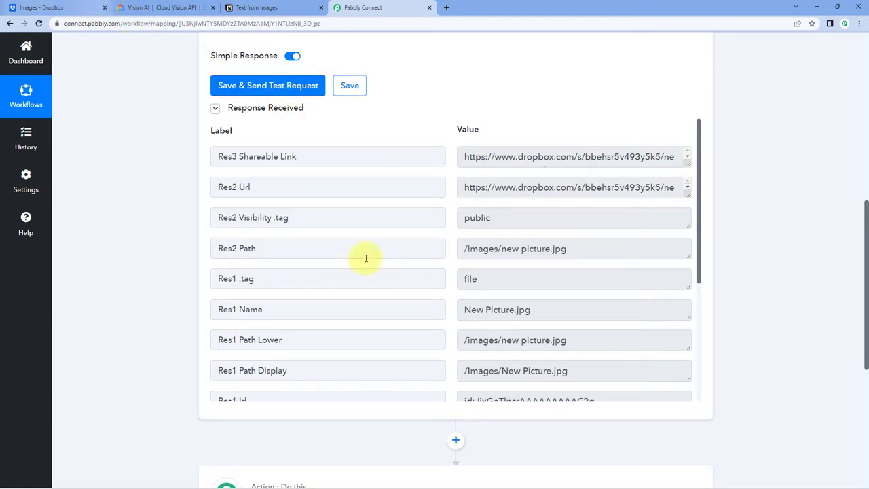
pyautogui.moveTo(537, 308); pyautogui.dragTo(446, 303)
pyautogui.click(445, 301)
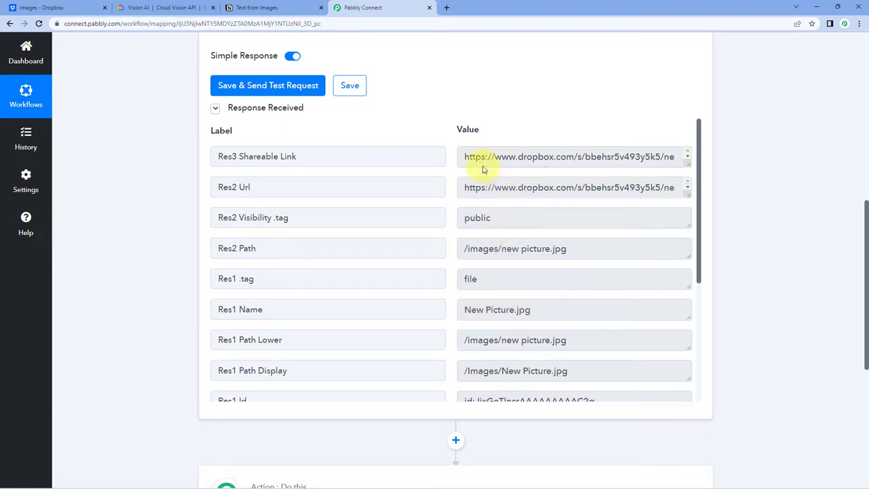
pyautogui.moveTo(458, 157); pyautogui.dragTo(693, 196)
pyautogui.click(629, 183)
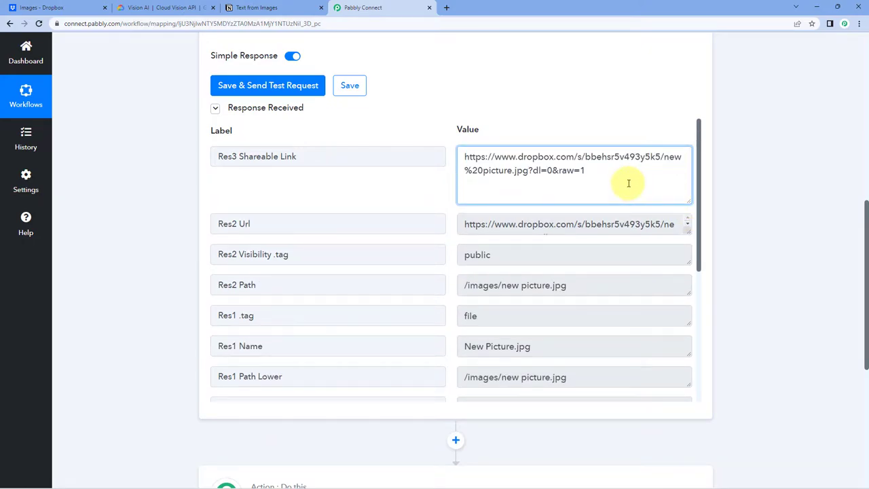
# Examine the remaining fields of the Dropbox trigger response, including the client modified date
pyautogui.scroll(-3, 442, 276)
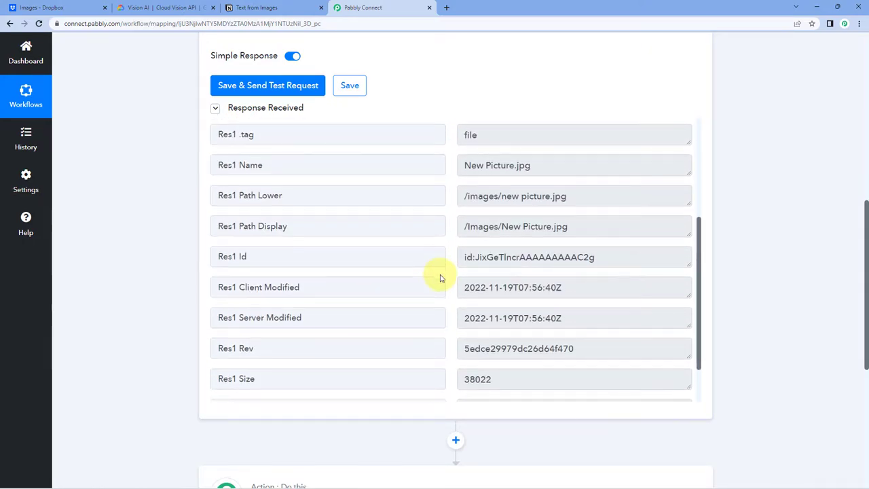
pyautogui.scroll(-2, 440, 278)
pyautogui.scroll(-1, 440, 278)
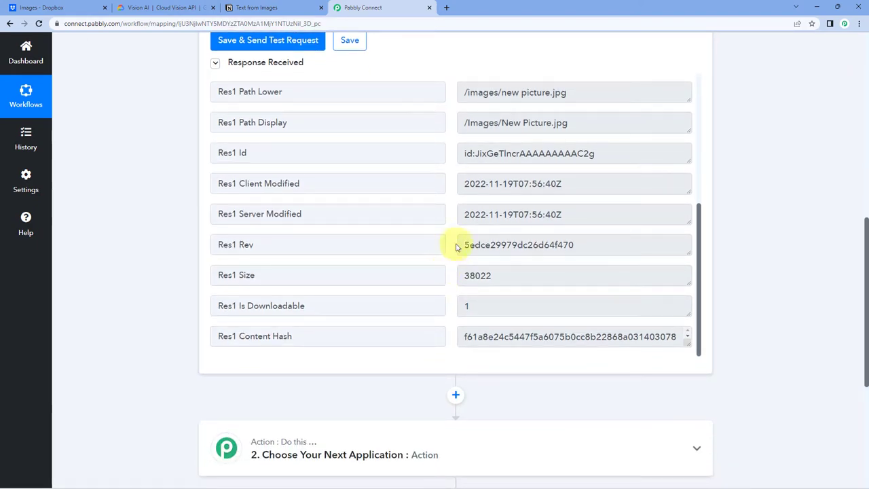
pyautogui.moveTo(469, 185); pyautogui.dragTo(449, 185)
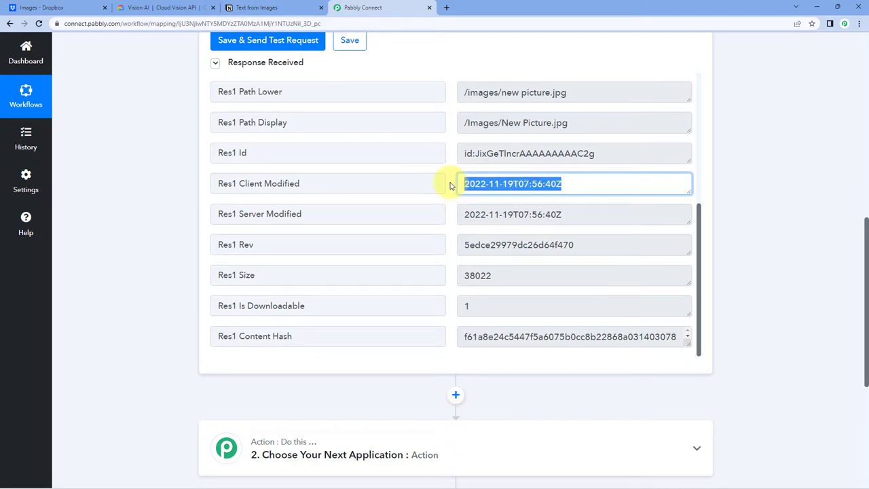
pyautogui.click(450, 185)
pyautogui.scroll(3, 450, 186)
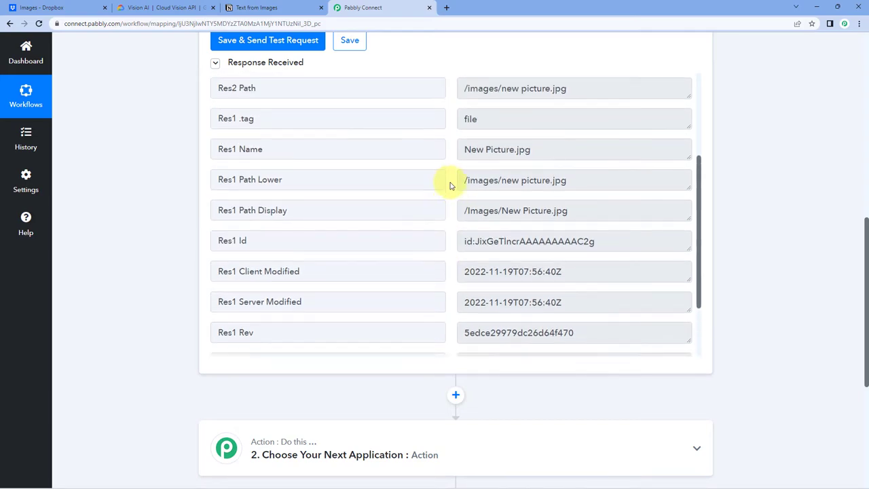
pyautogui.scroll(2, 450, 186)
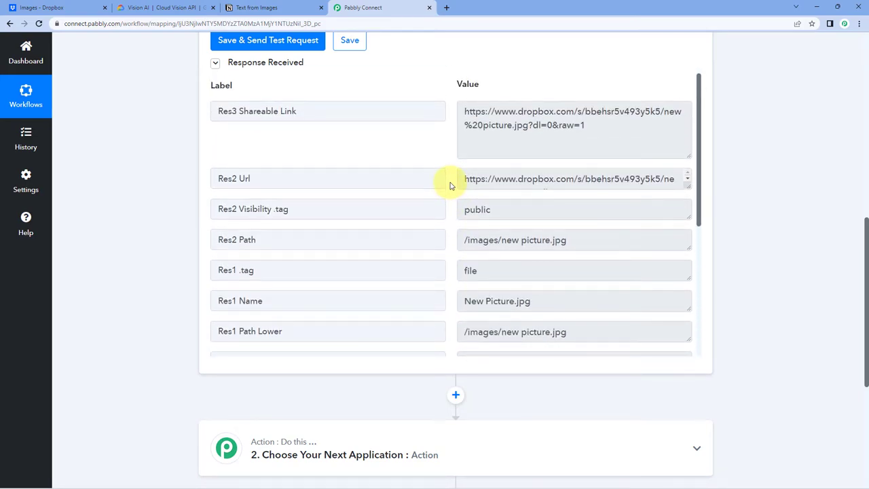
pyautogui.scroll(4, 450, 185)
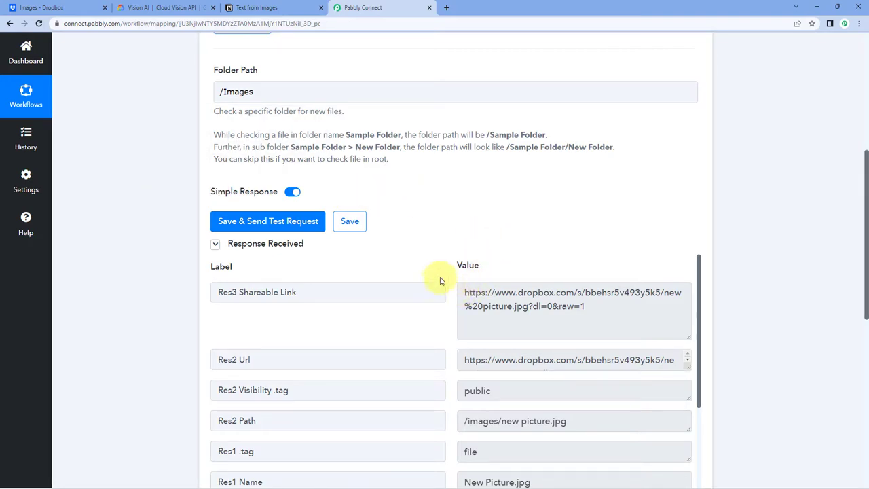
# Set the workflow's second step to Google Cloud Vision with the action event Detect Text In Images
pyautogui.scroll(-6, 177, 242)
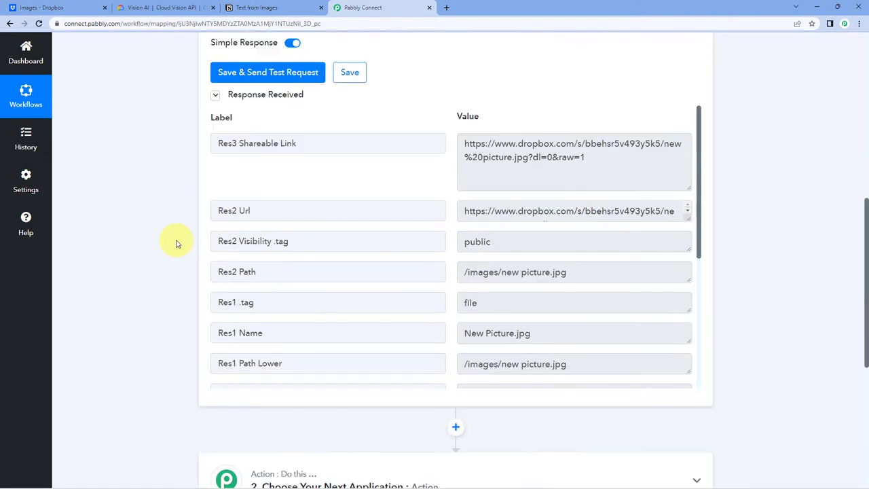
pyautogui.click(389, 206)
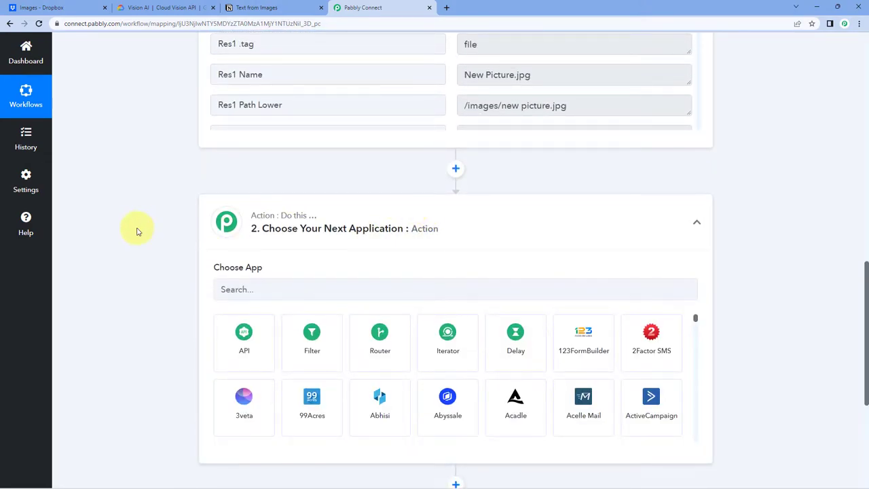
pyautogui.scroll(-1, 167, 272)
pyautogui.click(273, 244)
pyautogui.write('Google Cloud')
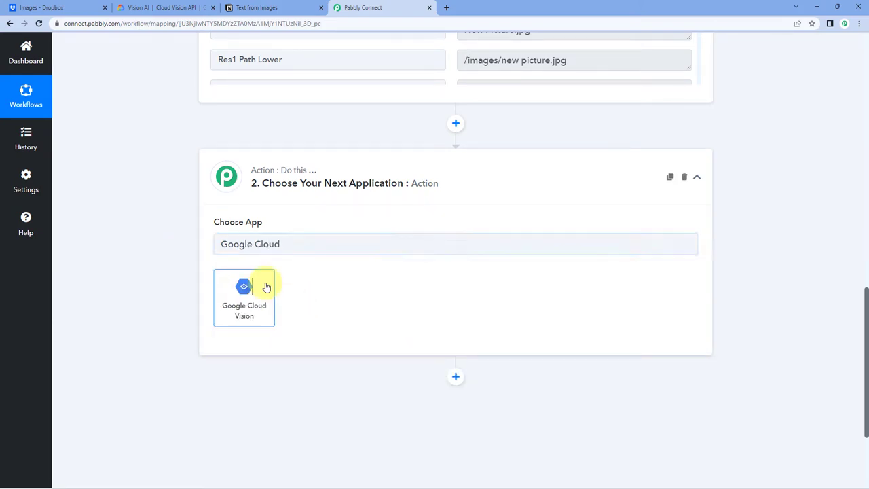
pyautogui.click(265, 287)
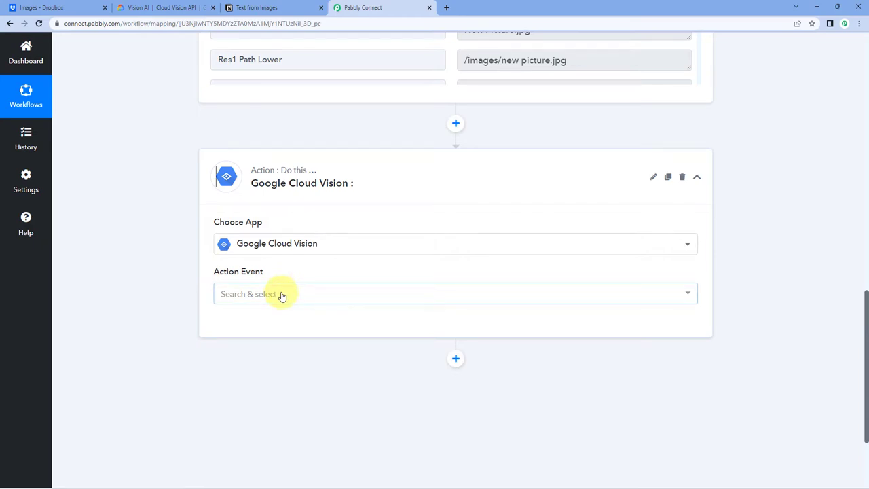
pyautogui.click(281, 294)
pyautogui.scroll(-2, 165, 285)
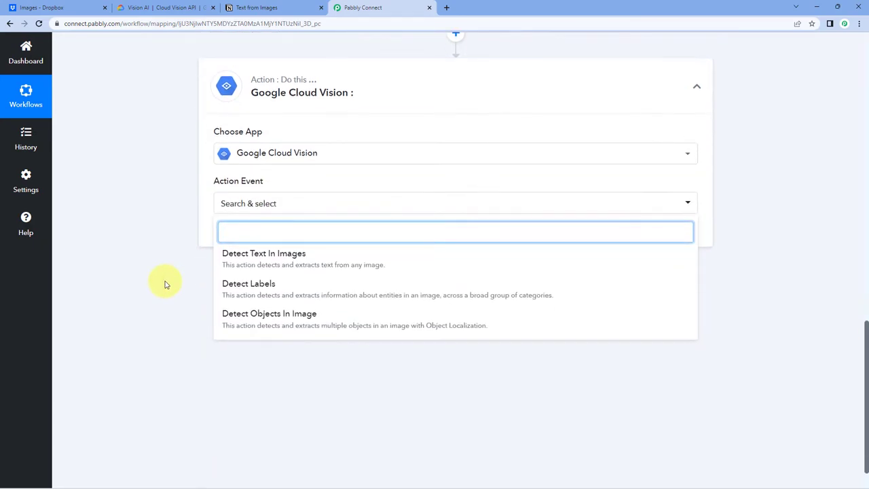
pyautogui.click(306, 256)
# Start connecting Google Cloud Vision with a new connection and open the documentation on creating its API key
pyautogui.click(239, 235)
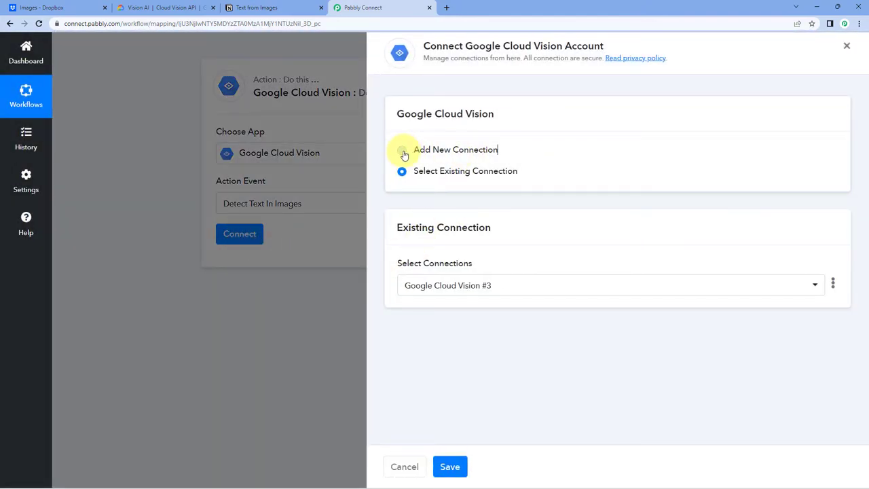
pyautogui.click(402, 151)
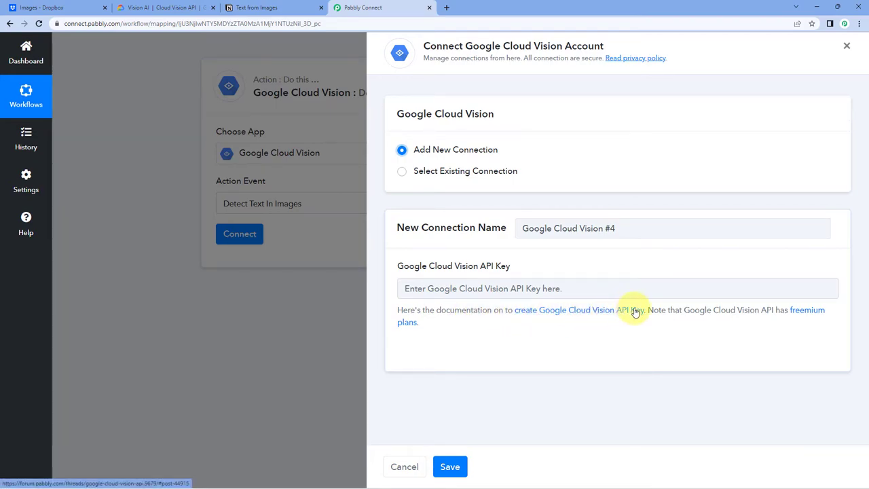
pyautogui.click(580, 314)
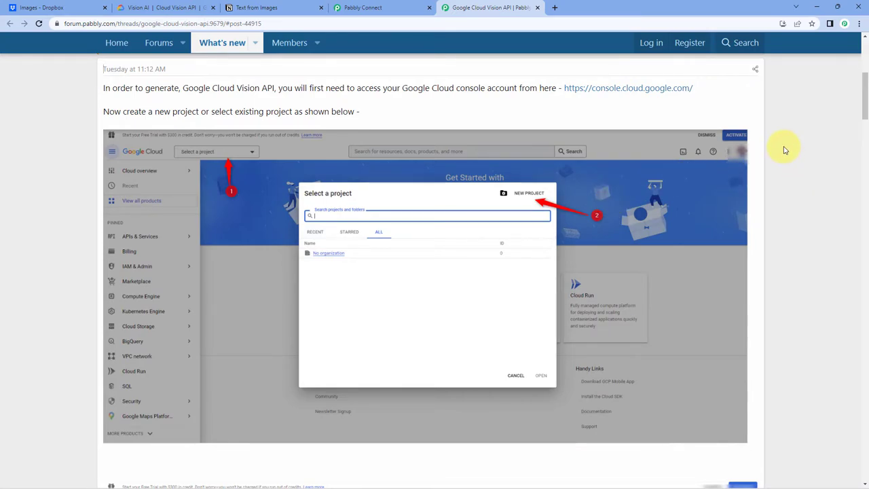
# Read through the forum guide on creating a Google Cloud Vision API key, including the billing requirement
pyautogui.scroll(-3, 764, 153)
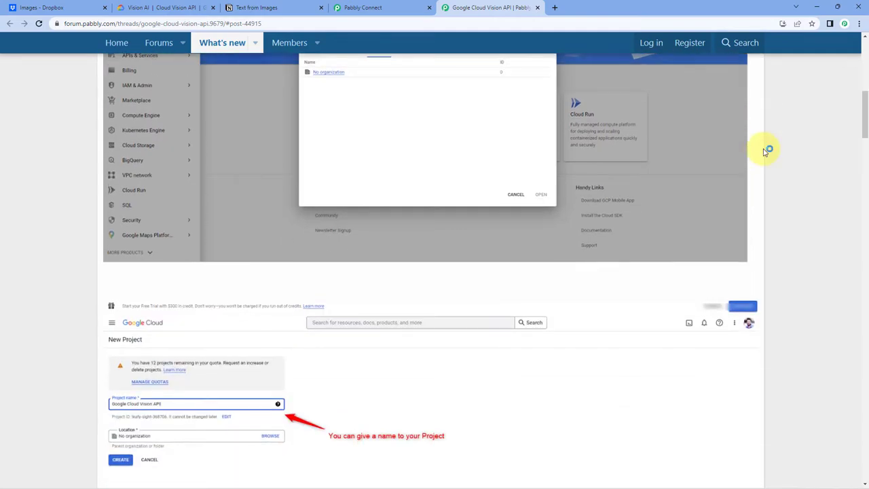
pyautogui.scroll(-7, 764, 152)
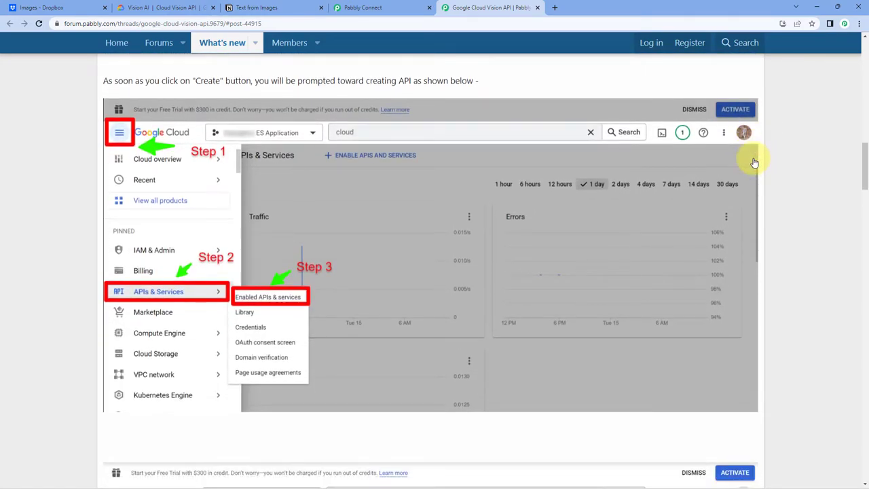
pyautogui.scroll(-11, 754, 163)
pyautogui.scroll(-7, 754, 163)
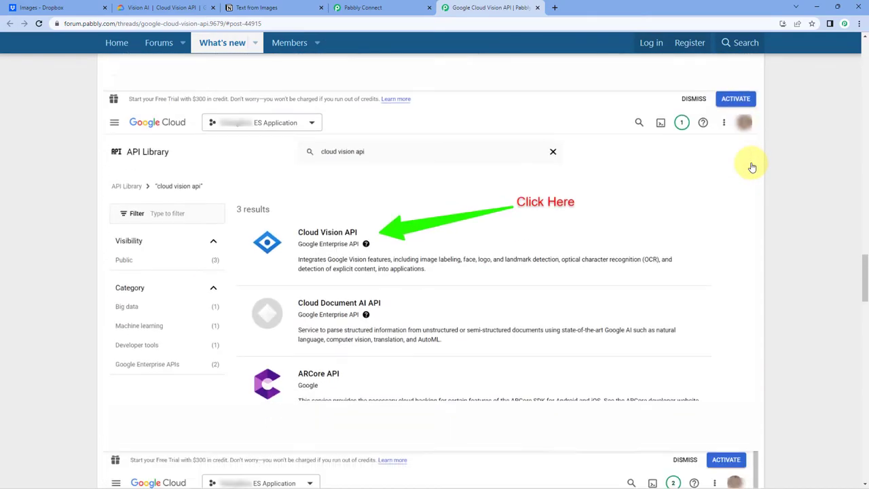
pyautogui.scroll(-12, 753, 167)
pyautogui.scroll(-6, 711, 159)
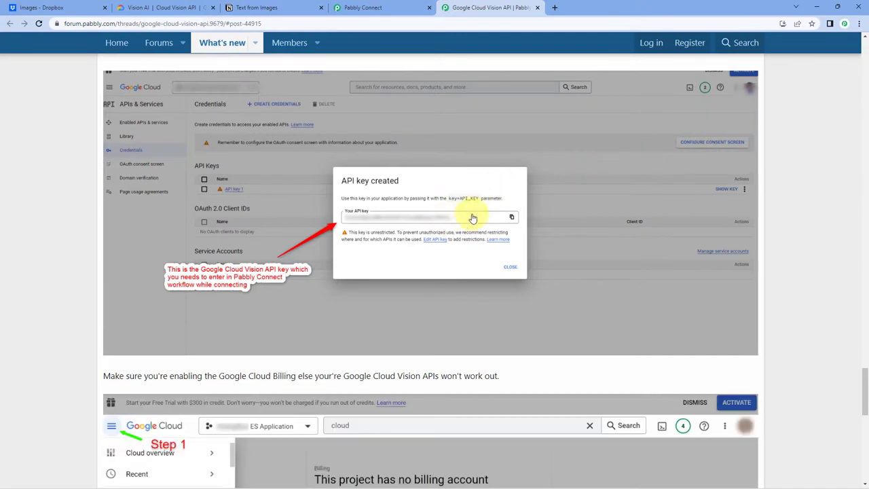
pyautogui.scroll(-3, 539, 220)
pyautogui.scroll(1, 475, 184)
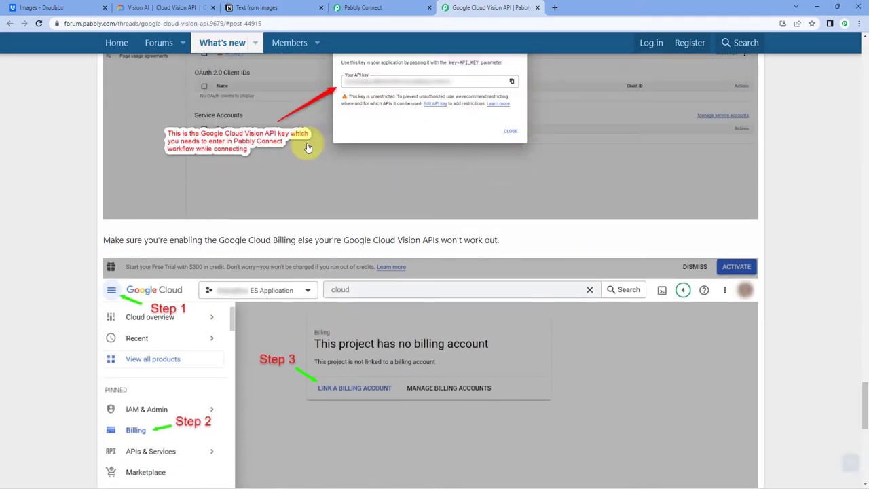
# Return to the Pabbly Connect workflow and connect the action using the existing connection Google Cloud Vision #3
pyautogui.click(372, 7)
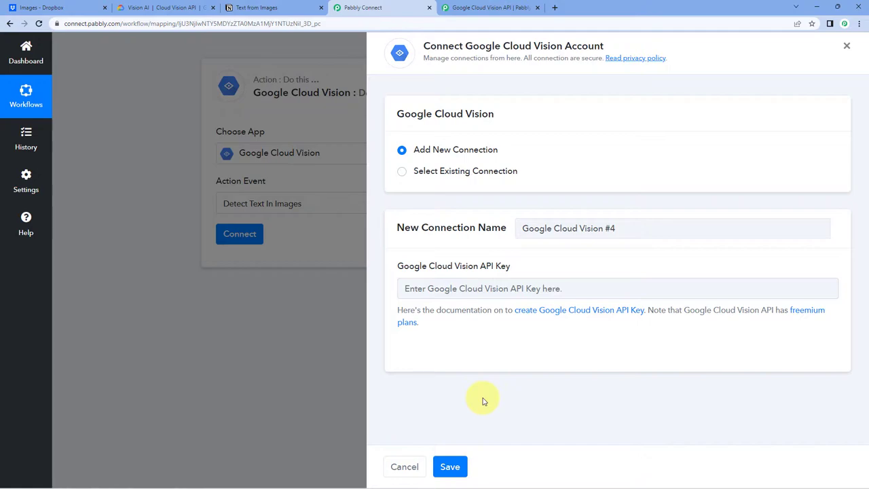
pyautogui.click(402, 173)
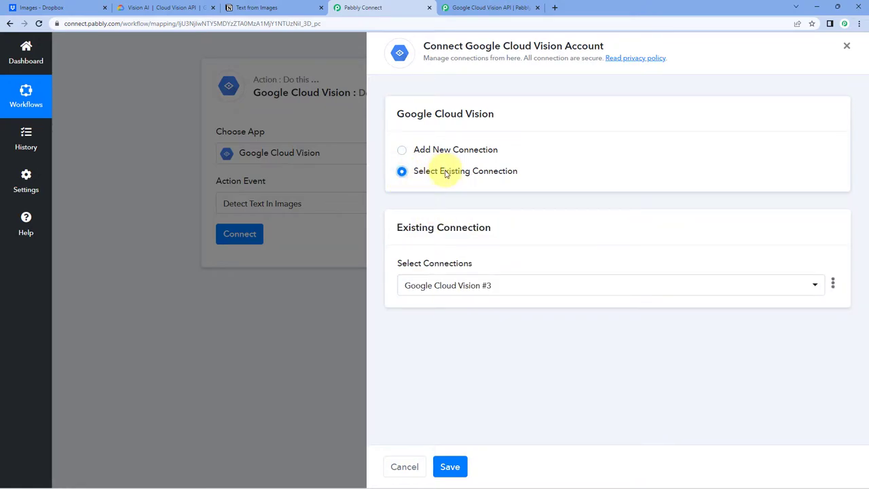
pyautogui.click(452, 467)
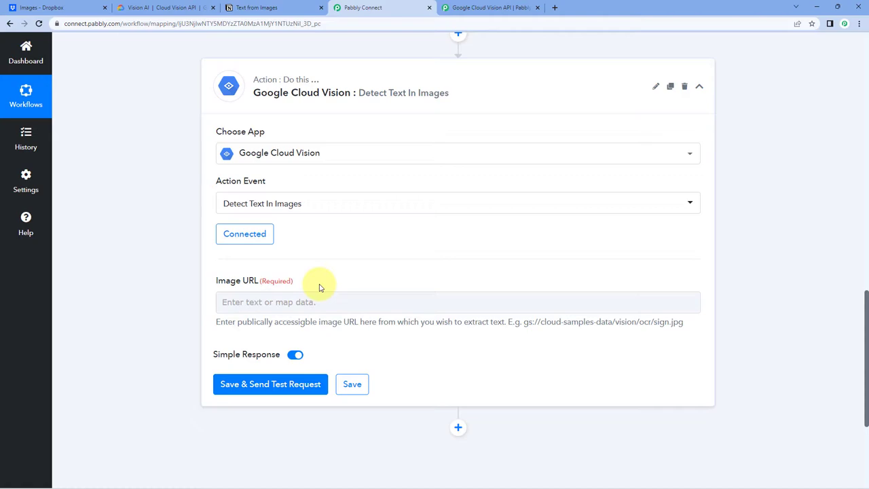
# Review the Res3 Shareable Link value in the Dropbox trigger response
pyautogui.scroll(7, 183, 254)
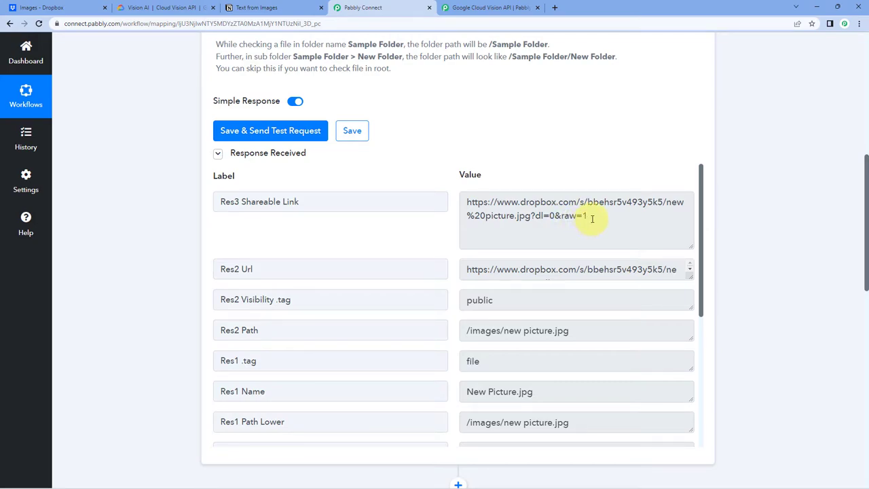
pyautogui.moveTo(592, 218); pyautogui.dragTo(453, 199)
pyautogui.click(469, 202)
pyautogui.click(592, 216)
pyautogui.click(421, 220)
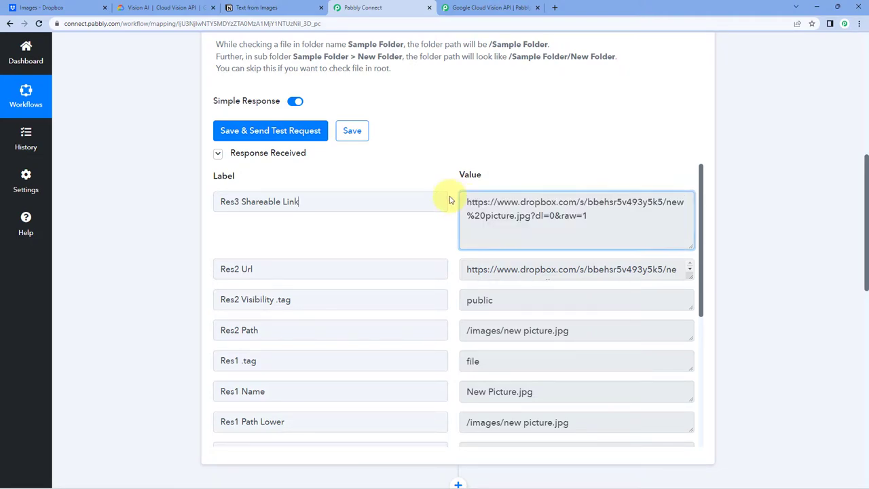
# Map the Image URL to the Dropbox trigger's Res3 Shareable Link, then save the action with a test request
pyautogui.scroll(-4, 181, 296)
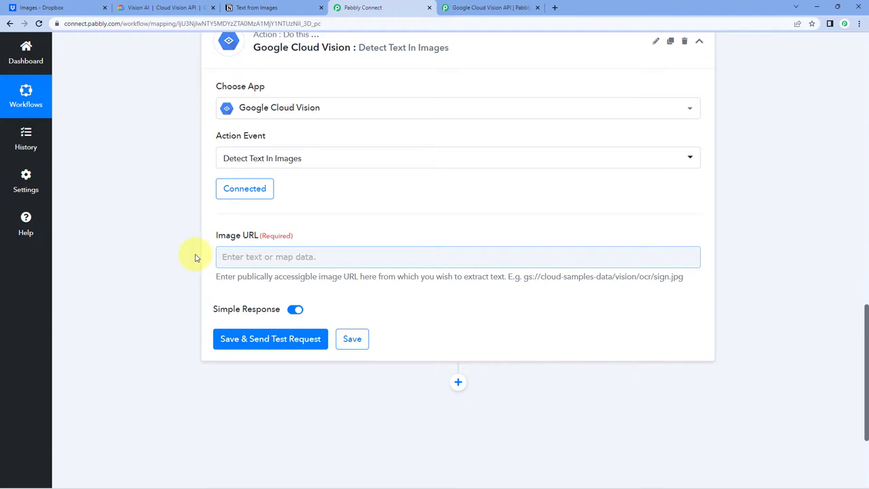
pyautogui.scroll(-1, 171, 257)
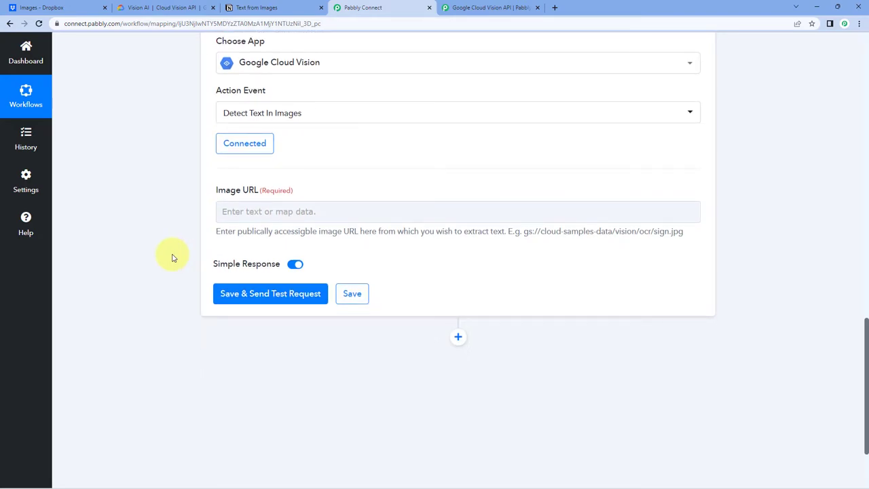
pyautogui.click(228, 212)
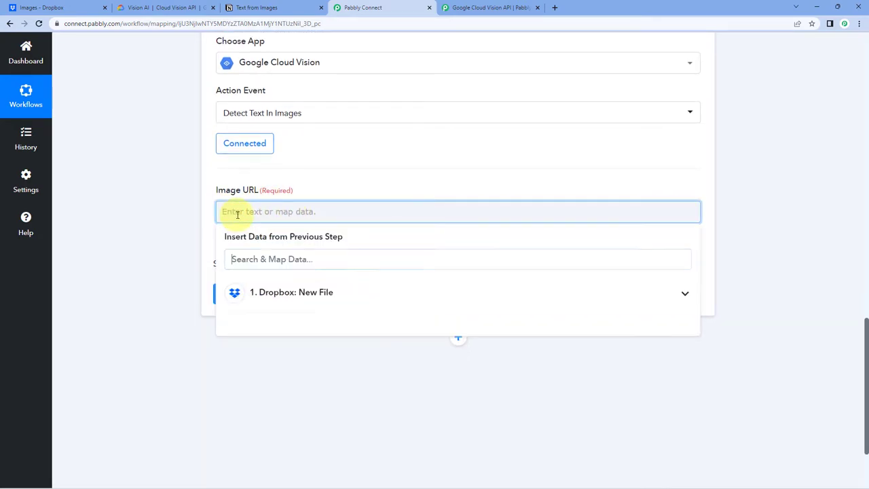
pyautogui.click(372, 297)
pyautogui.scroll(-1, 167, 312)
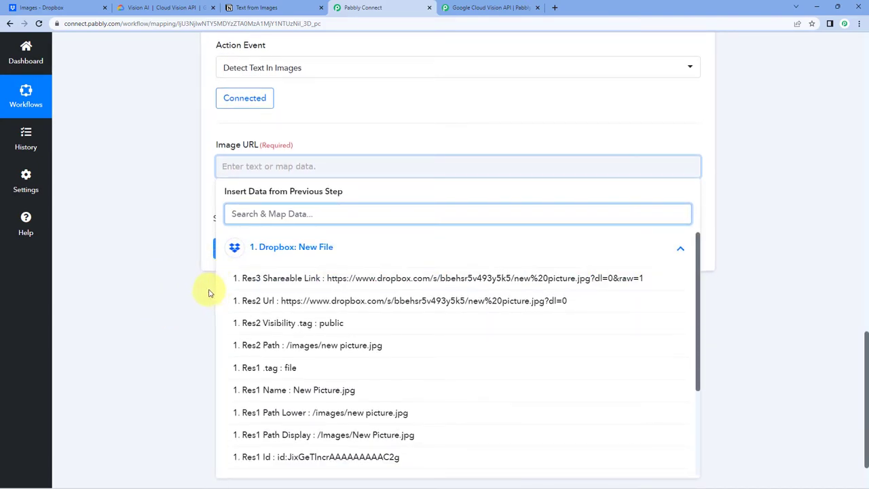
pyautogui.click(309, 279)
pyautogui.click(190, 215)
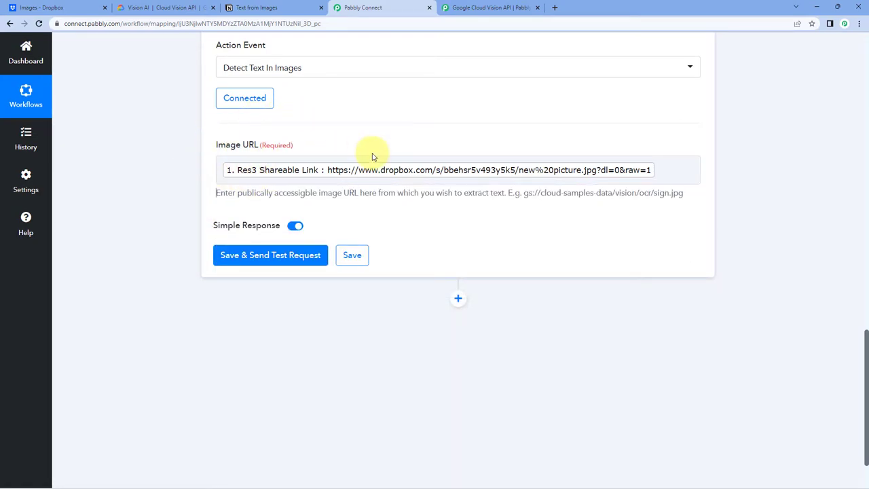
pyautogui.click(271, 258)
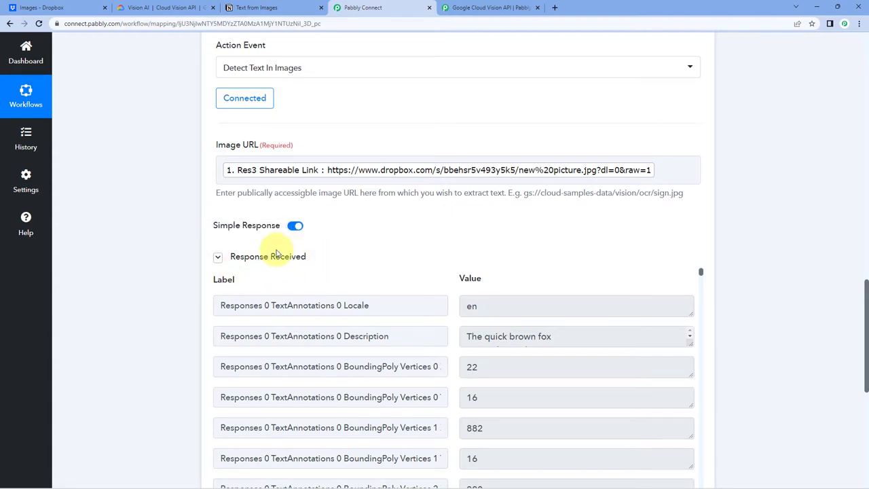
pyautogui.scroll(-1, 385, 244)
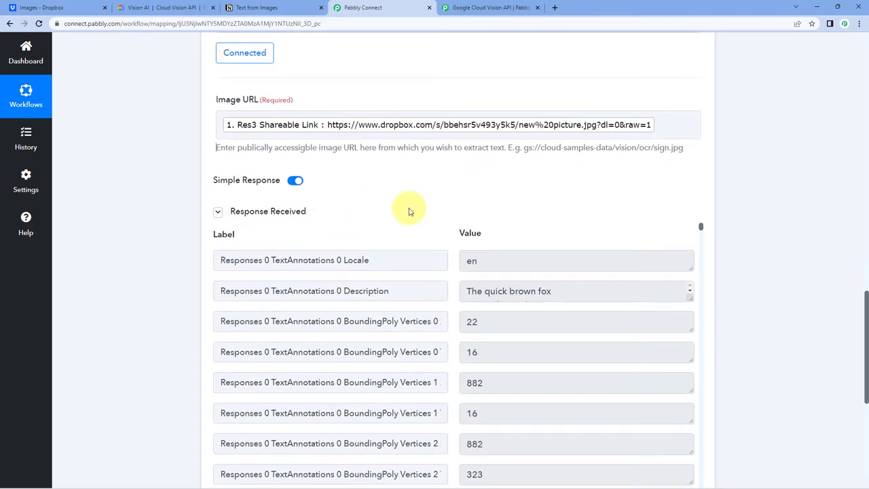
# Examine the TextAnnotations 0 Locale and Description values in the Google Cloud Vision response, enlarging the Description value to show its full text
pyautogui.scroll(-1, 412, 209)
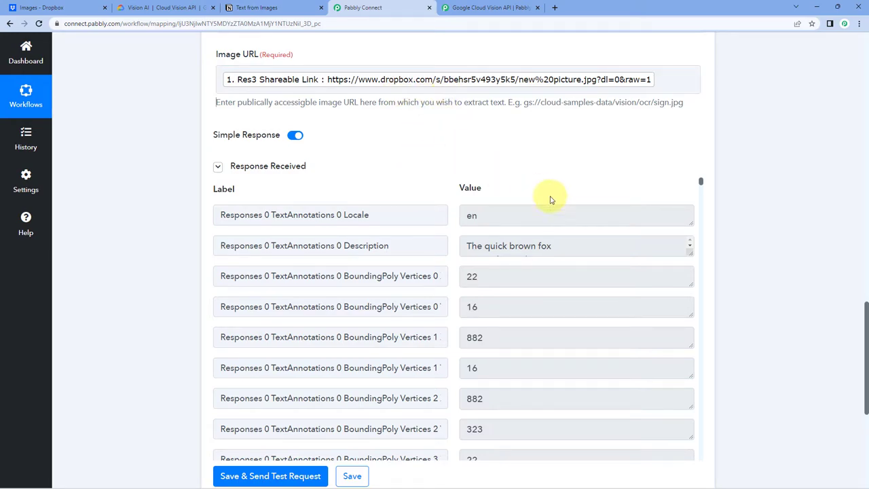
pyautogui.moveTo(690, 251); pyautogui.dragTo(687, 297)
pyautogui.click(413, 219)
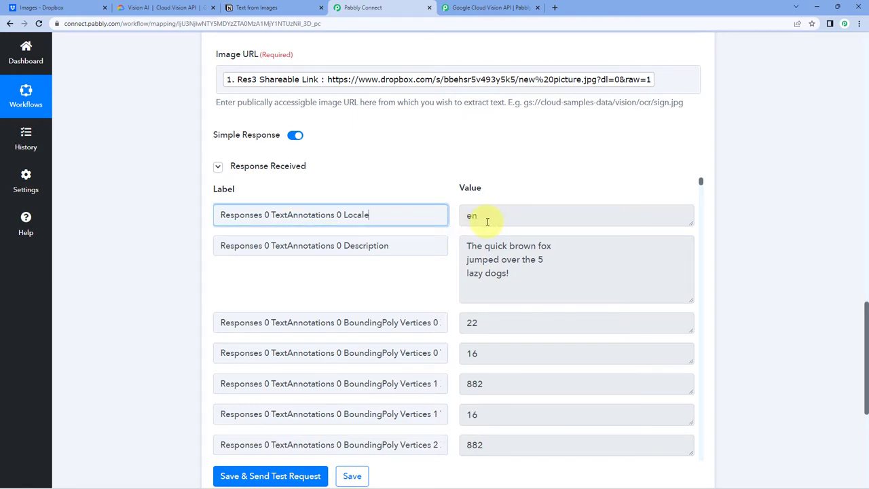
pyautogui.click(487, 222)
pyautogui.moveTo(493, 215); pyautogui.dragTo(471, 215)
pyautogui.click(450, 219)
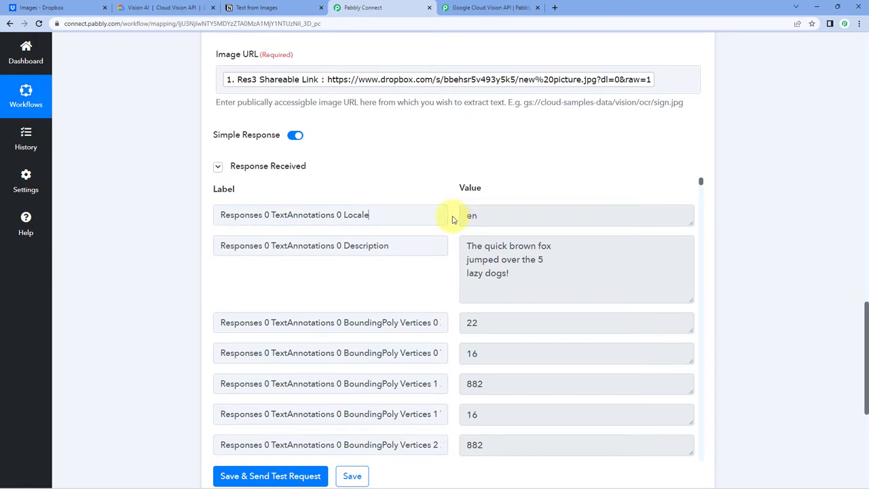
pyautogui.moveTo(468, 246); pyautogui.dragTo(516, 277)
pyautogui.click(514, 276)
pyautogui.hotkey('ctrl', 'a')
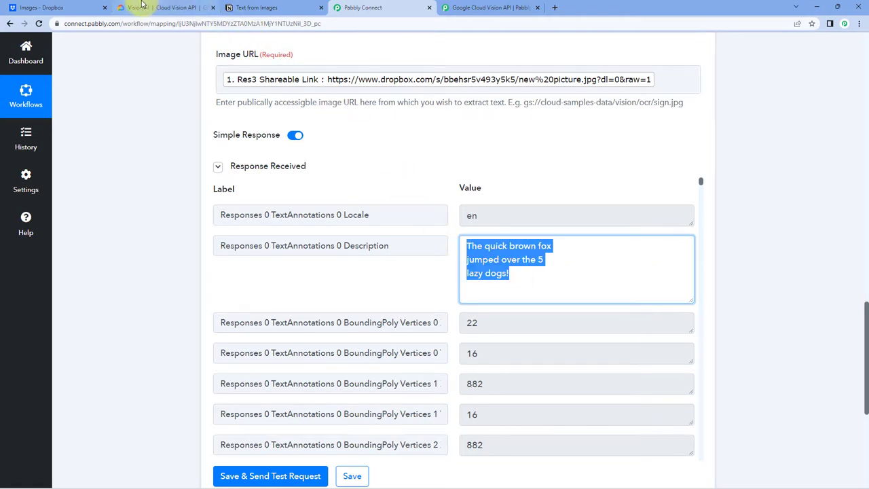
# Open New Picture.jpg in Dropbox and compare its text with the extracted Description value in Pabbly Connect
pyautogui.click(81, 7)
pyautogui.click(220, 201)
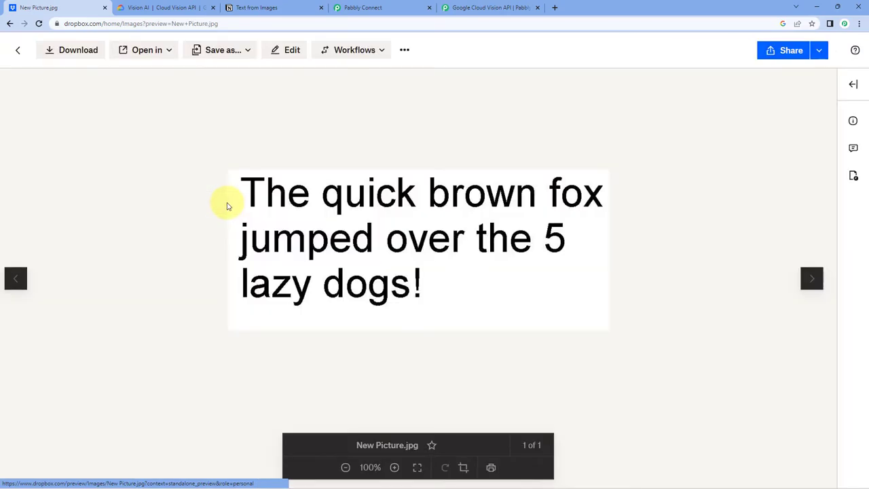
pyautogui.click(408, 8)
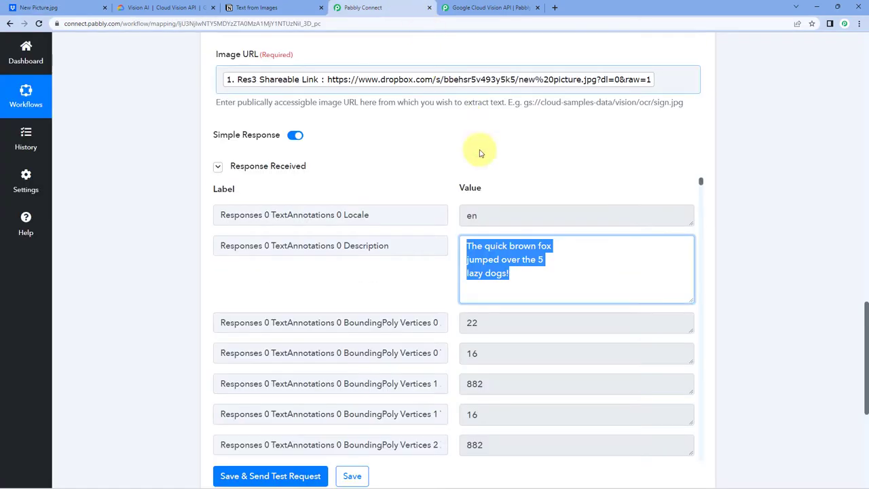
pyautogui.click(514, 273)
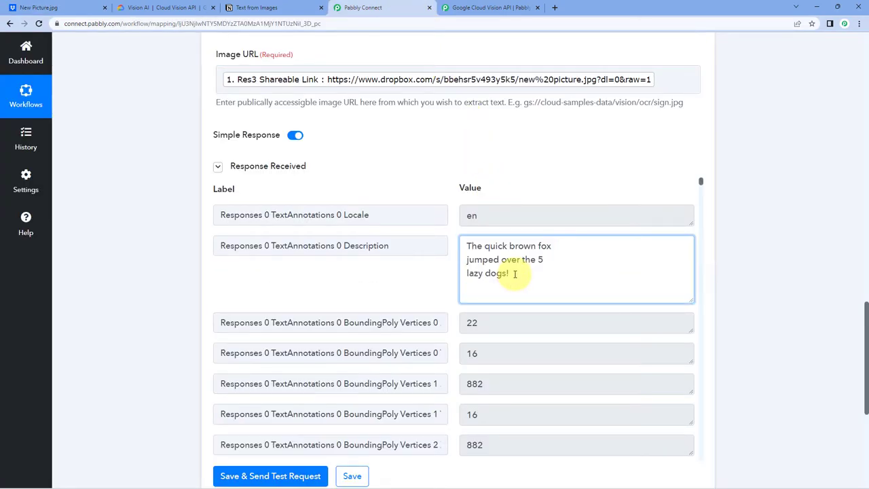
pyautogui.click(411, 272)
# Review the remaining response values down to Responses 0 FullTextAnnotation Text, enlarging that value to read the complete text
pyautogui.scroll(-3, 445, 262)
pyautogui.scroll(-2, 456, 251)
pyautogui.scroll(-2, 457, 240)
pyautogui.scroll(-3, 459, 239)
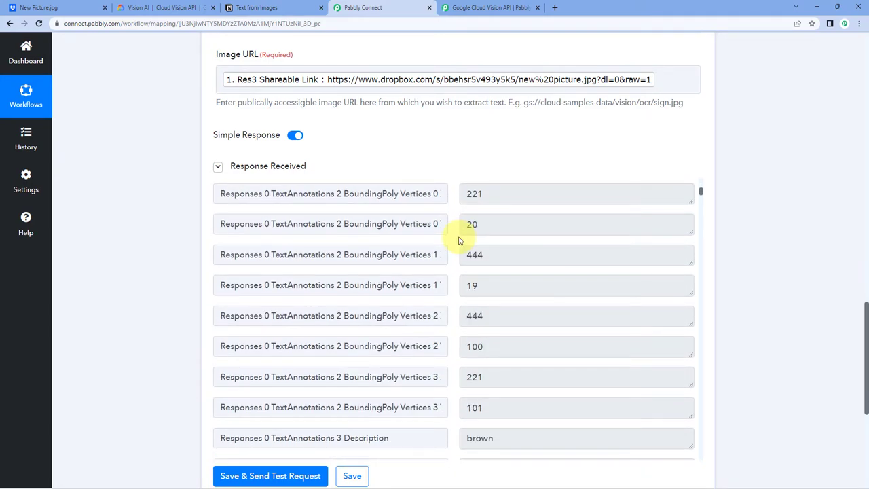
pyautogui.scroll(-2, 458, 240)
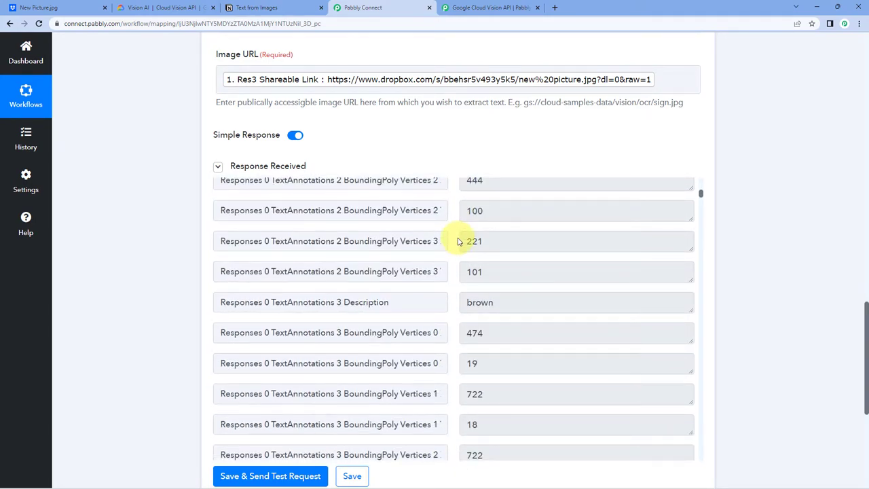
pyautogui.scroll(-2, 482, 244)
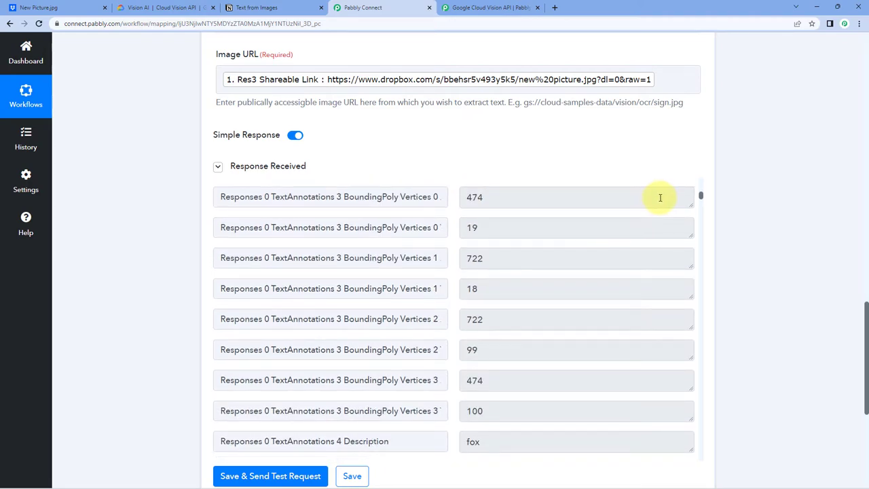
pyautogui.moveTo(702, 197); pyautogui.dragTo(705, 457)
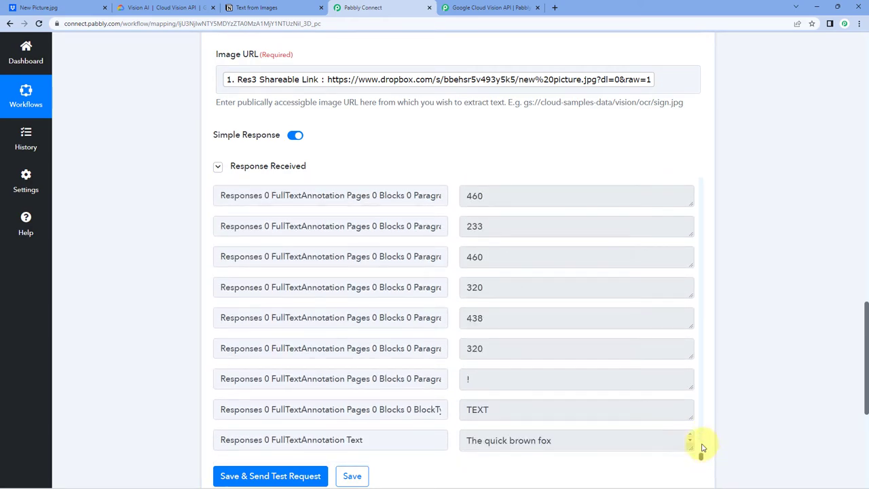
pyautogui.scroll(-3, 129, 176)
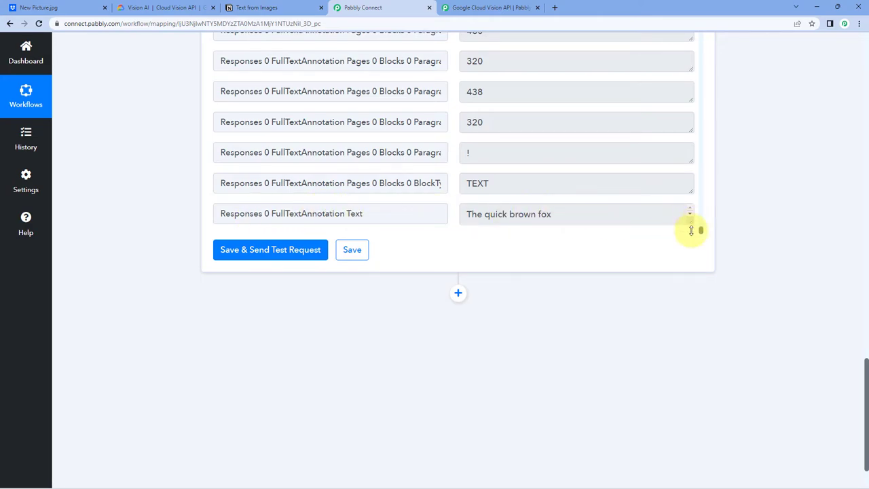
pyautogui.moveTo(690, 222); pyautogui.dragTo(691, 269)
pyautogui.moveTo(521, 197); pyautogui.dragTo(452, 160)
pyautogui.click(451, 157)
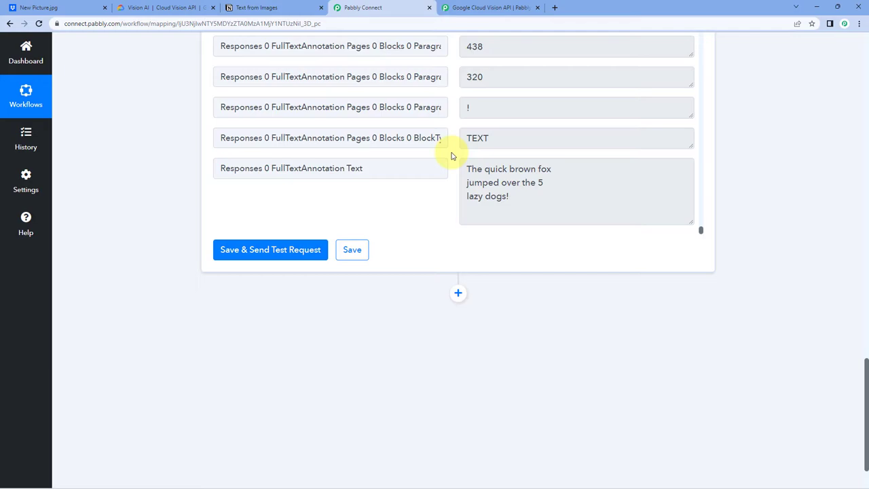
# Add an action after the Google Cloud Vision step using the Notion app with the Create Database Item event
pyautogui.scroll(-1, 473, 270)
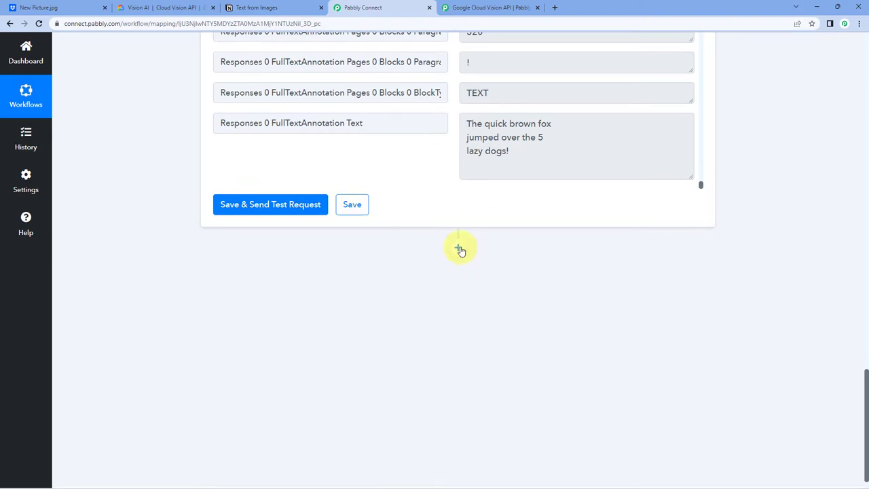
pyautogui.click(458, 247)
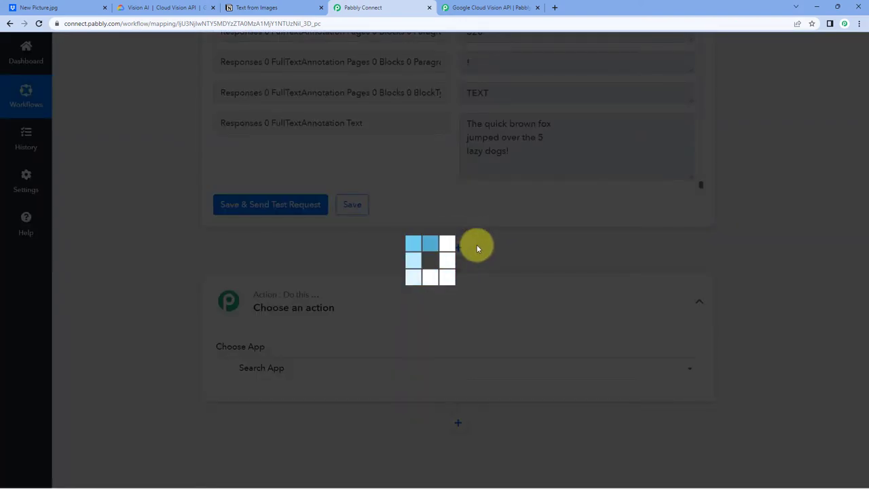
pyautogui.scroll(-3, 188, 192)
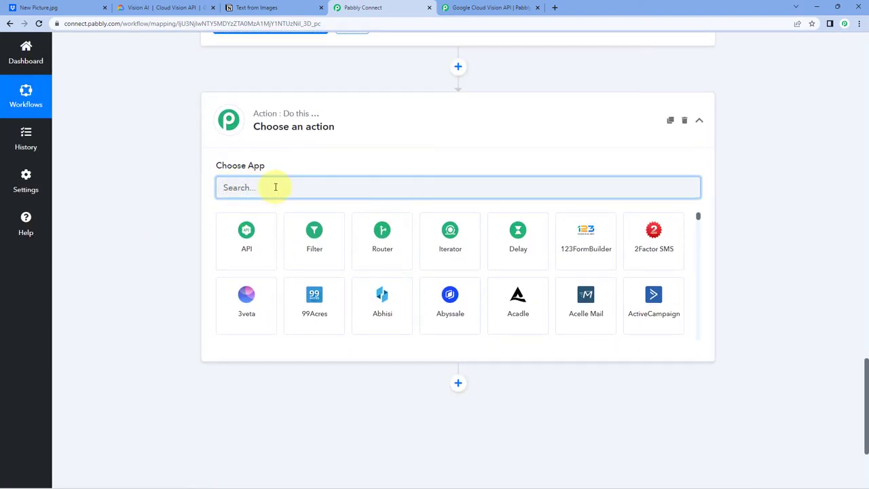
pyautogui.write('Notion')
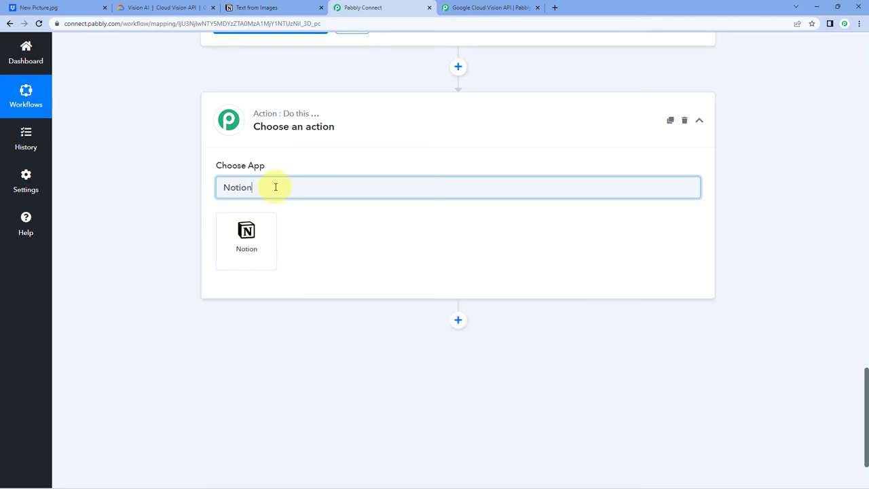
pyautogui.click(263, 236)
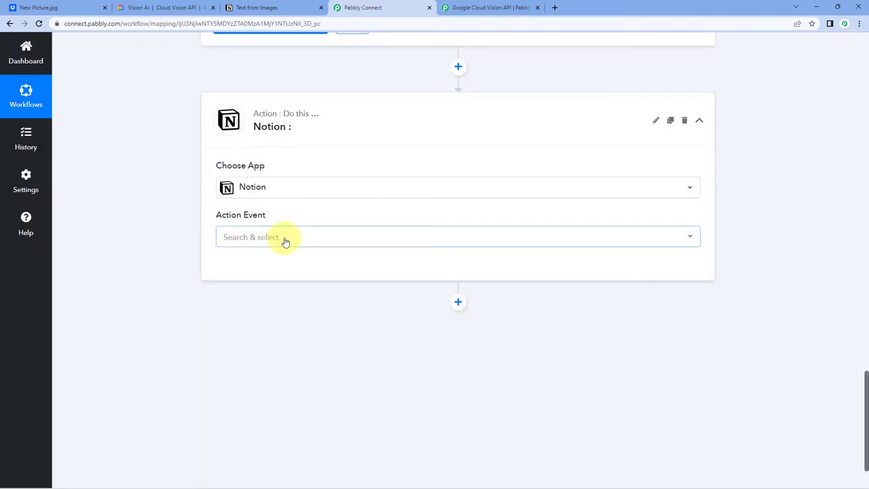
pyautogui.click(285, 239)
pyautogui.scroll(-2, 184, 239)
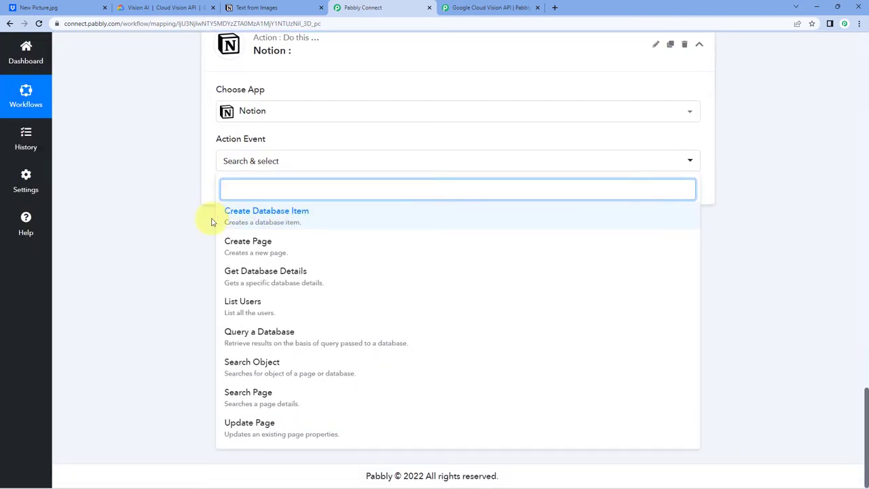
pyautogui.click(292, 217)
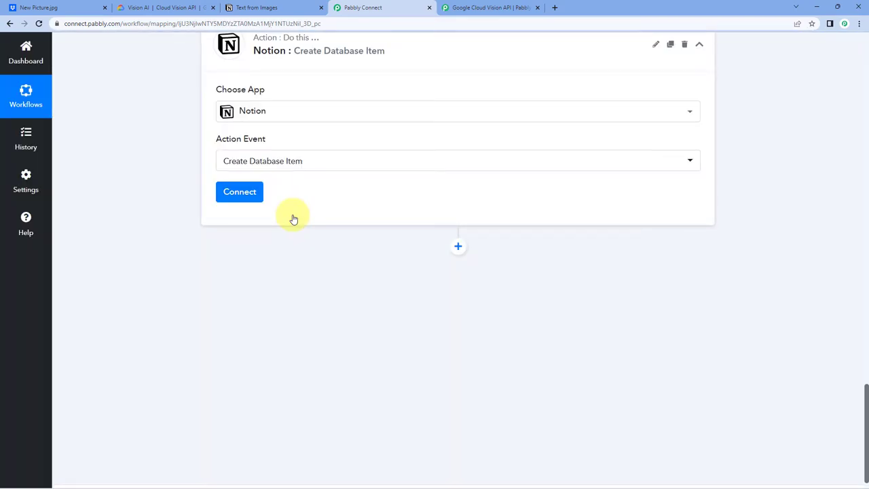
# Start authorising a new Notion connection for the action, checking the Text from Images database in Notion before returning to the access request
pyautogui.click(248, 236)
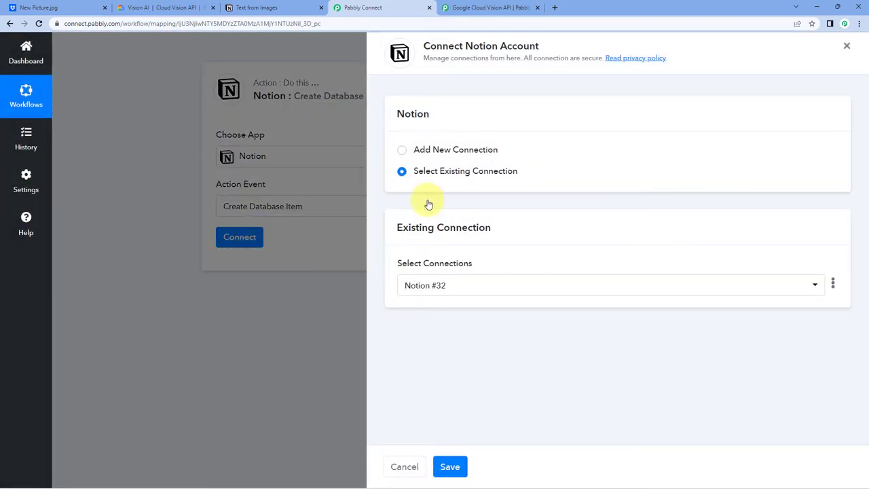
pyautogui.click(402, 150)
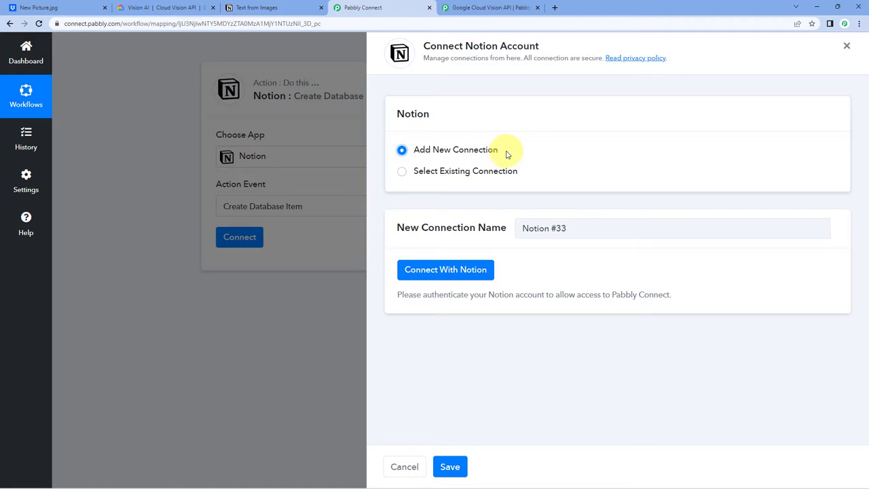
pyautogui.click(440, 271)
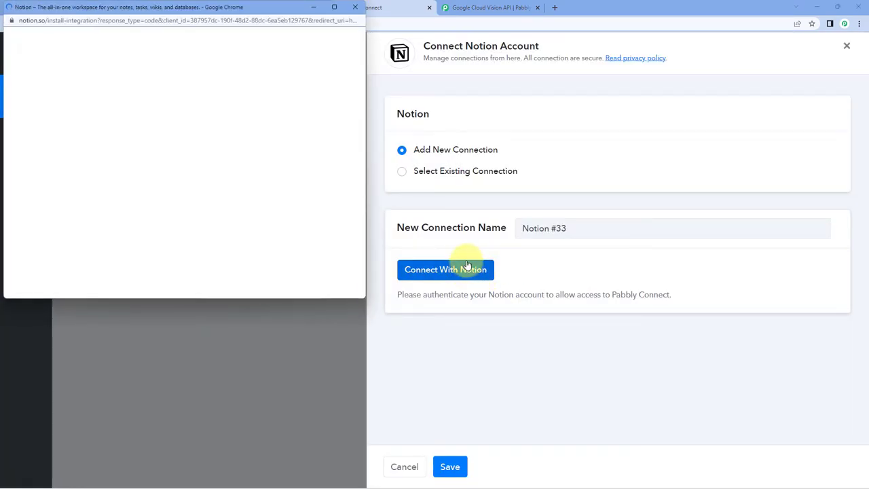
pyautogui.moveTo(229, 6); pyautogui.dragTo(235, 51)
pyautogui.click(248, 8)
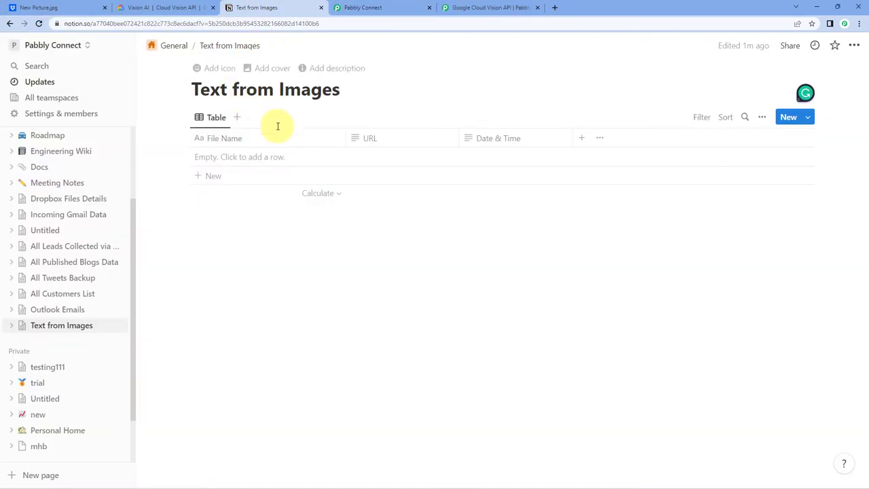
pyautogui.click(398, 7)
pyautogui.hotkey('alt', 'Tab')
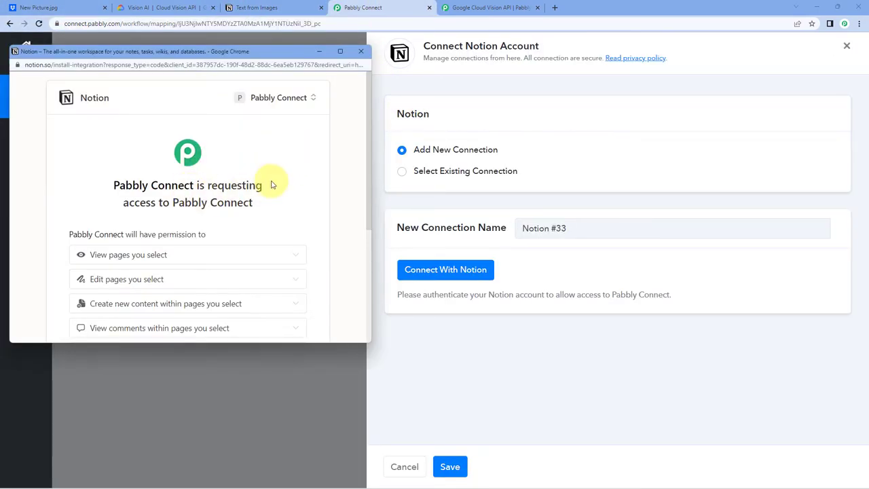
# Proceed to the page selection of the Notion access request and deselect the Outlook Emails page
pyautogui.scroll(-5, 272, 184)
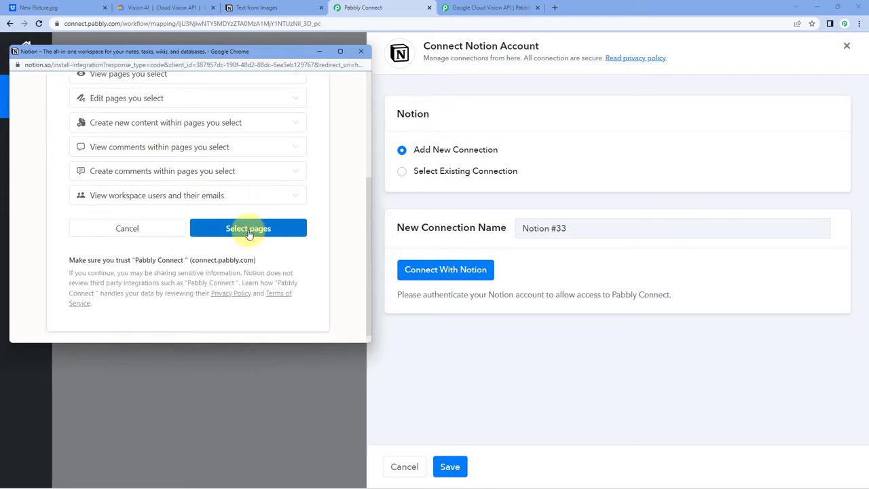
pyautogui.click(249, 230)
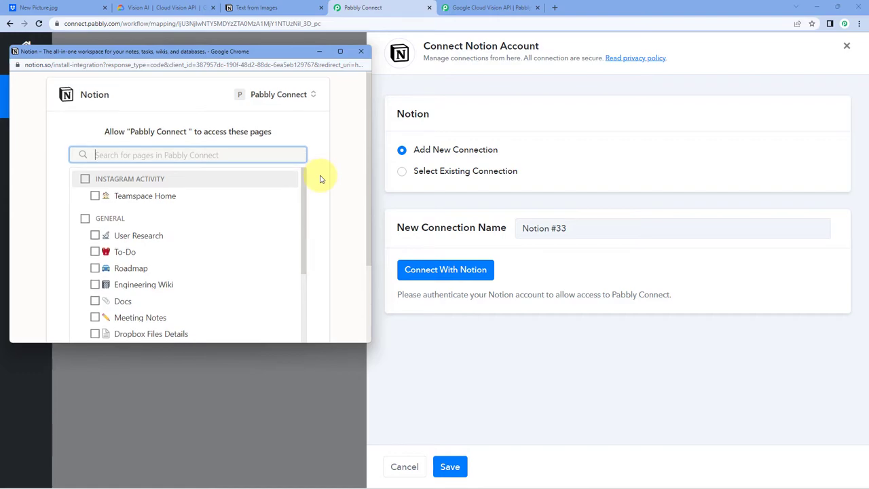
pyautogui.scroll(-3, 319, 174)
pyautogui.scroll(-4, 187, 144)
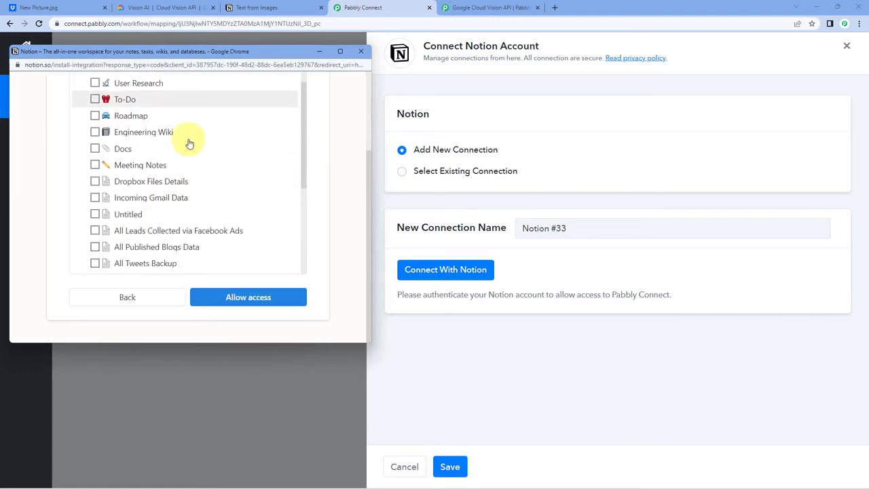
pyautogui.scroll(-3, 173, 177)
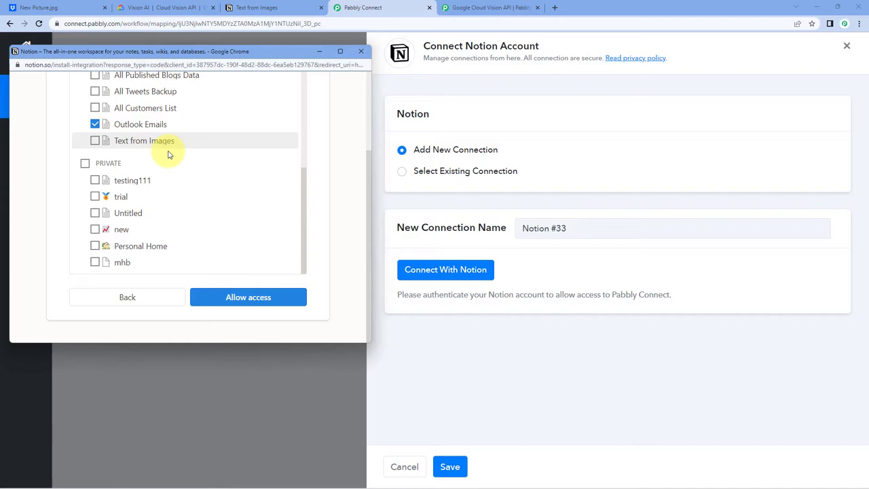
pyautogui.click(95, 126)
pyautogui.scroll(2, 91, 140)
pyautogui.scroll(-2, 115, 189)
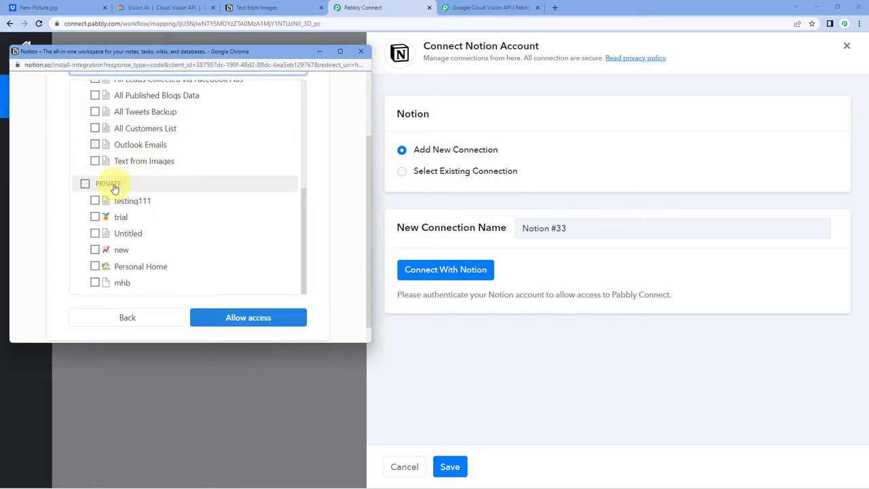
# Select all the listed Notion pages, including Text from Images, and allow Pabbly Connect access to them
pyautogui.click(86, 184)
pyautogui.scroll(5, 146, 141)
pyautogui.click(95, 199)
pyautogui.click(85, 182)
pyautogui.scroll(-3, 147, 193)
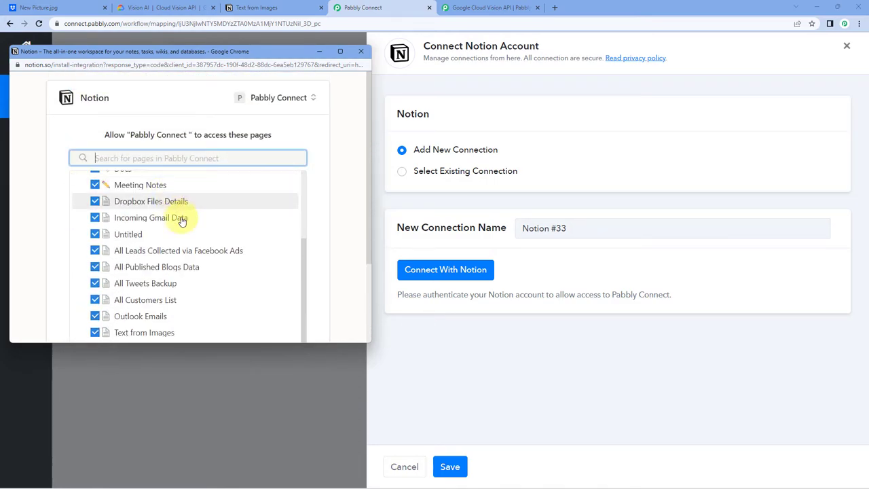
pyautogui.scroll(-2, 190, 244)
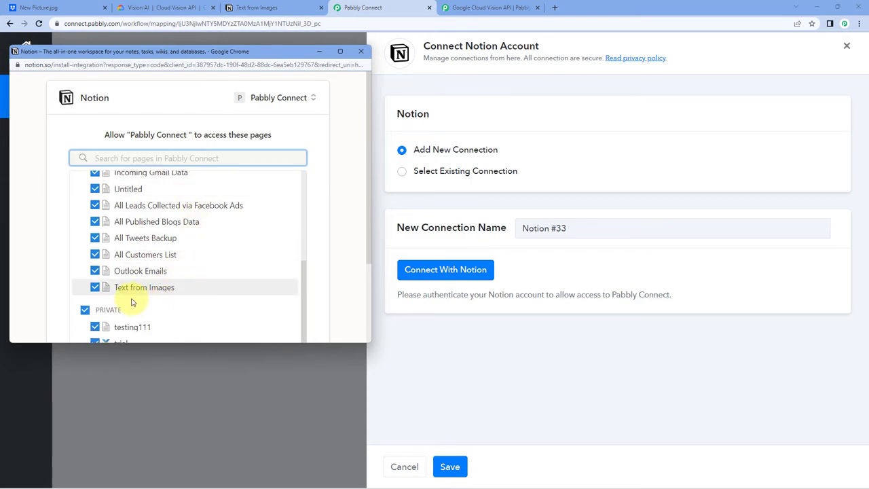
pyautogui.scroll(-5, 333, 208)
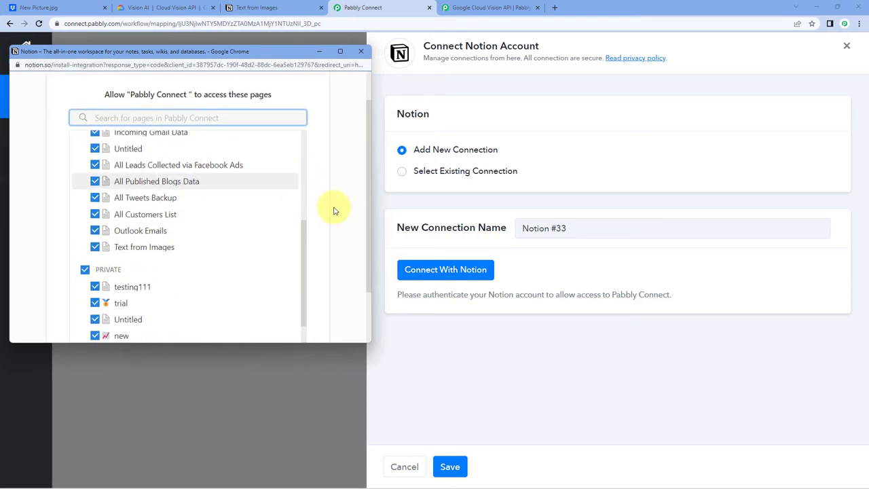
pyautogui.click(296, 298)
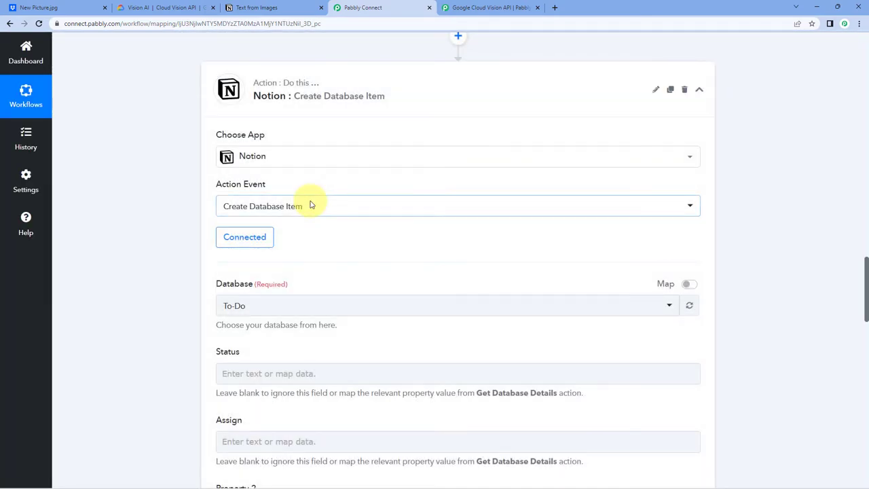
pyautogui.scroll(-3, 304, 219)
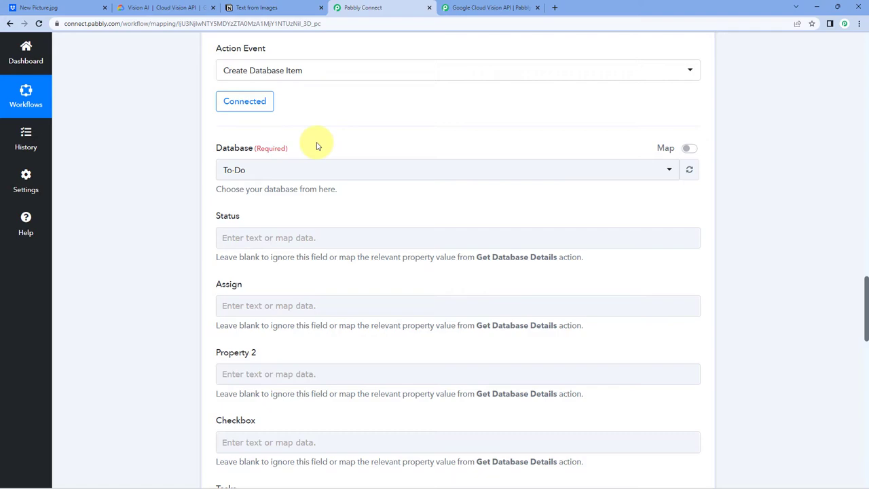
# Choose Text from Images as the database for the Notion action, checking the database's name in Notion before selecting it
pyautogui.click(271, 173)
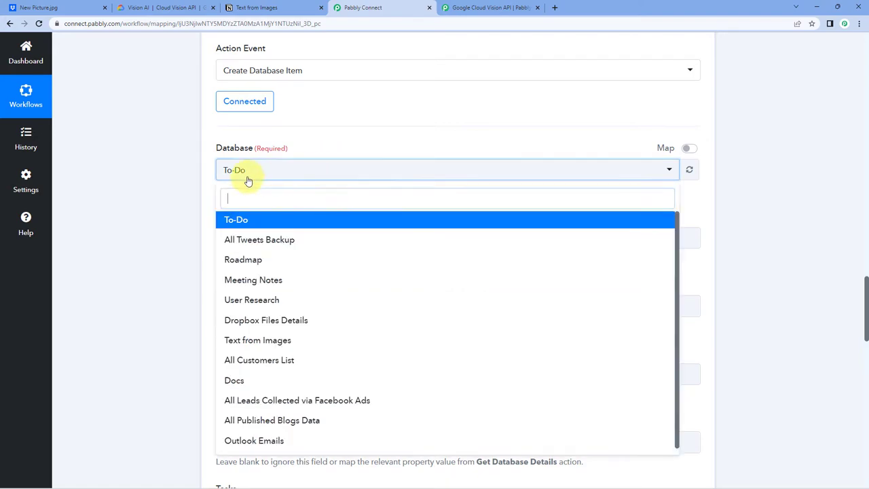
pyautogui.scroll(-2, 204, 163)
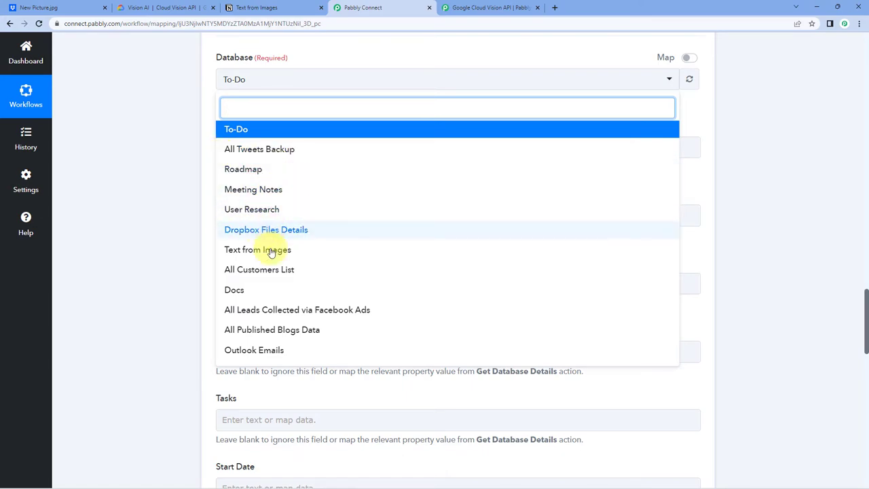
pyautogui.click(245, 8)
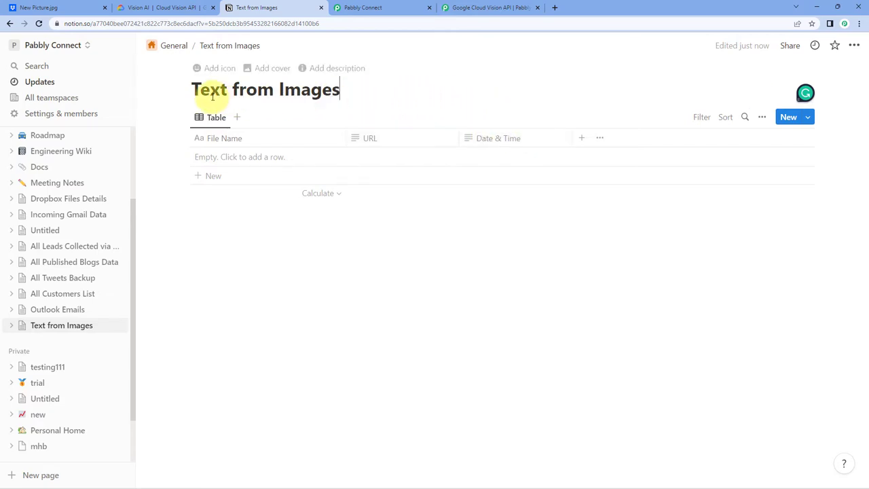
pyautogui.click(397, 8)
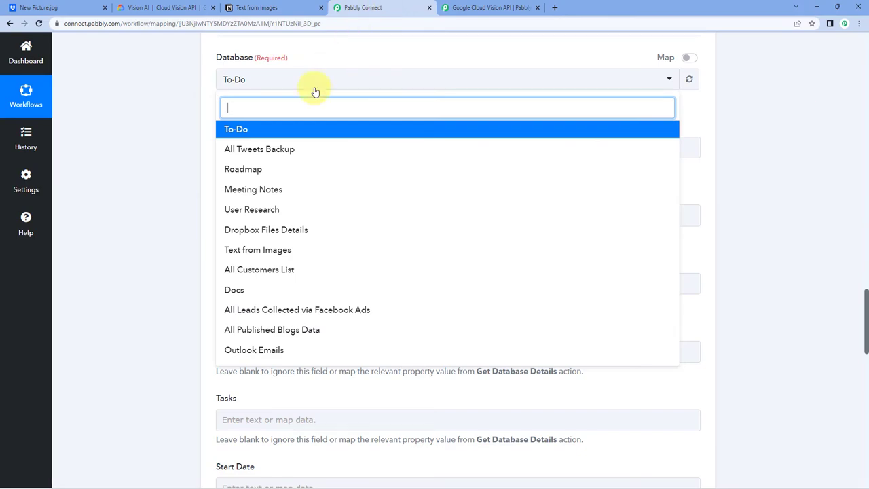
pyautogui.click(267, 251)
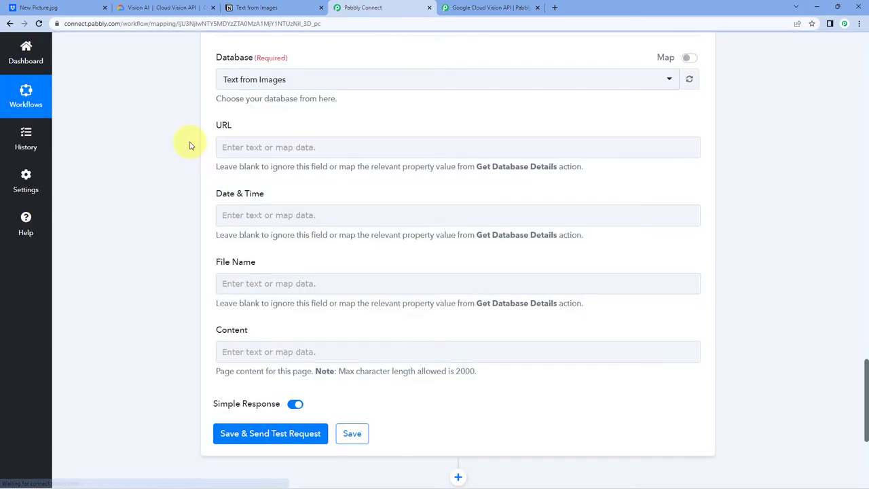
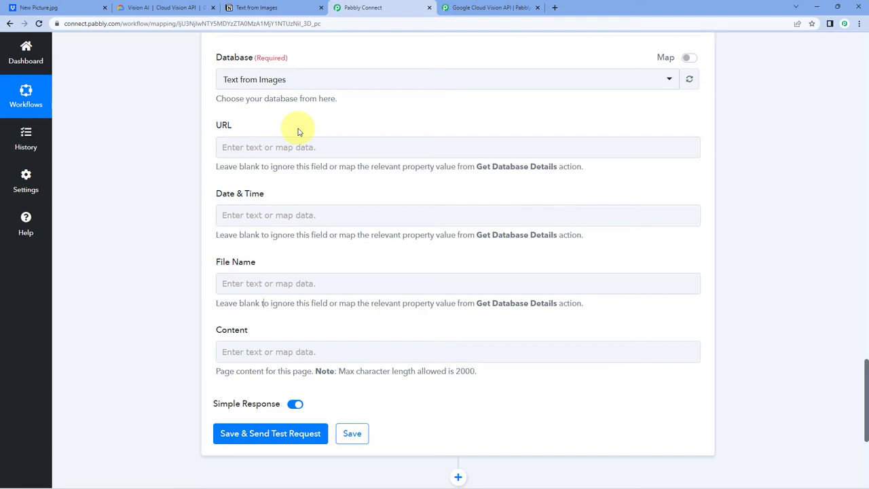
# Map the URL field to the Res3 Shareable Link value from the Dropbox New File step
pyautogui.click(230, 147)
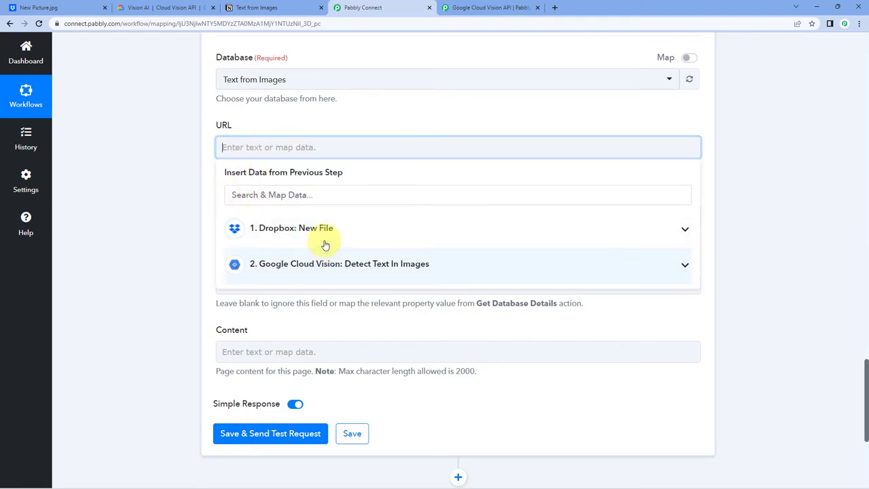
pyautogui.click(343, 228)
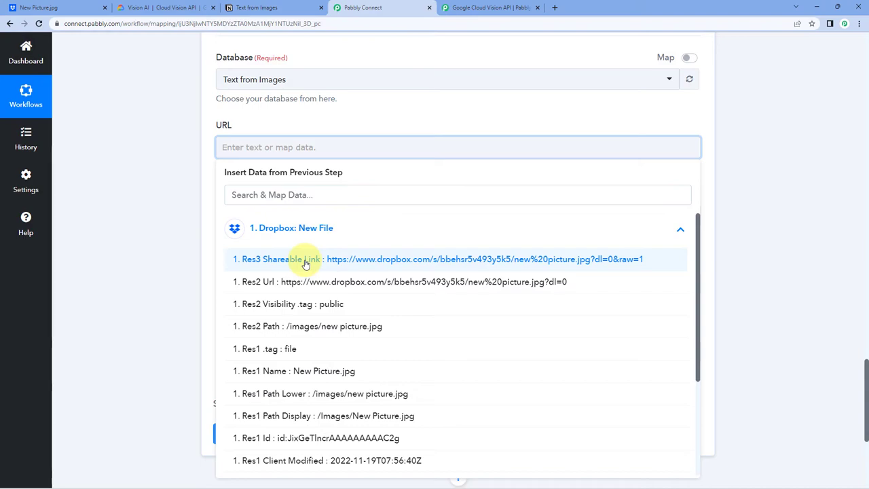
pyautogui.click(305, 259)
pyautogui.click(196, 206)
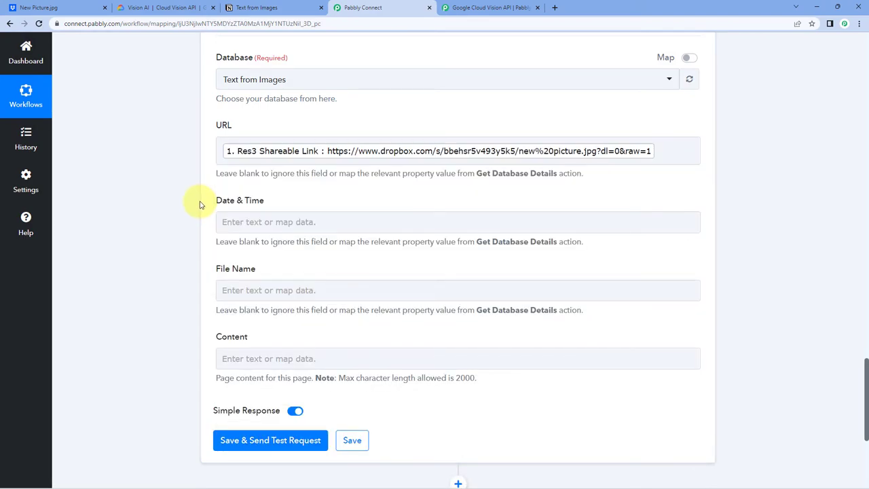
# Map the Date & Time field to the Res1 Client Modified value from the Dropbox New File step
pyautogui.scroll(-1, 195, 197)
pyautogui.scroll(-2, 281, 149)
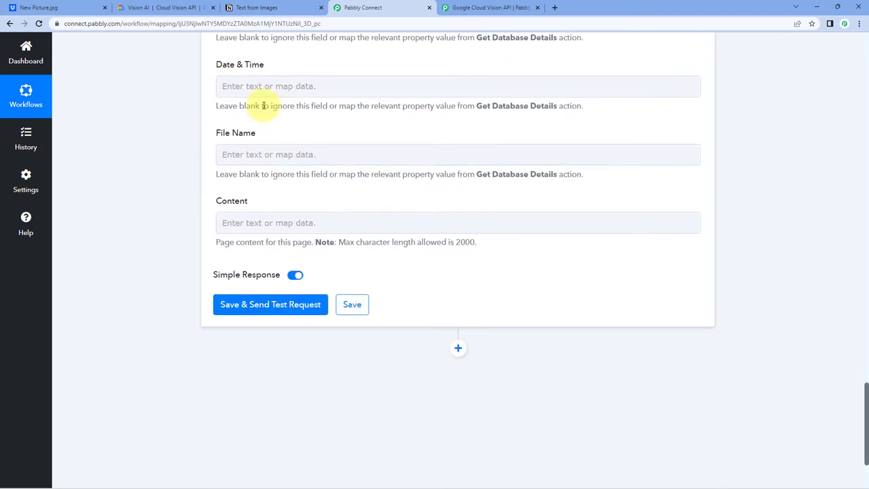
pyautogui.click(252, 85)
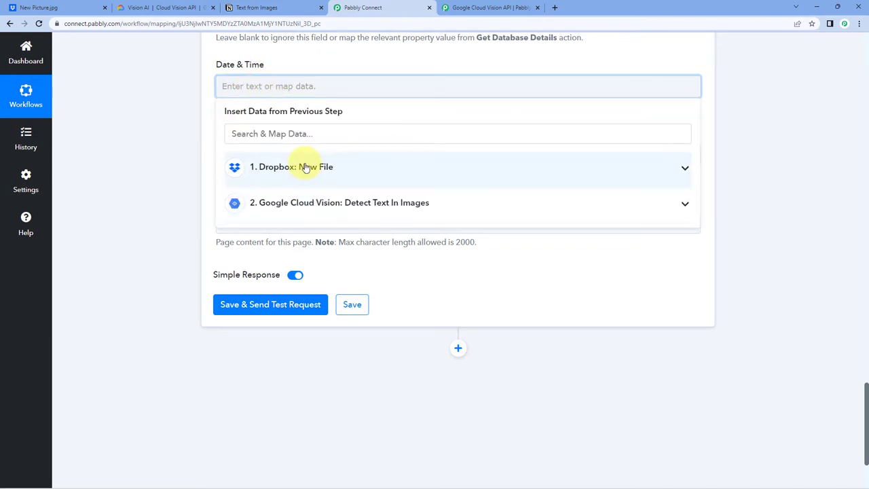
pyautogui.click(303, 168)
pyautogui.scroll(-2, 327, 268)
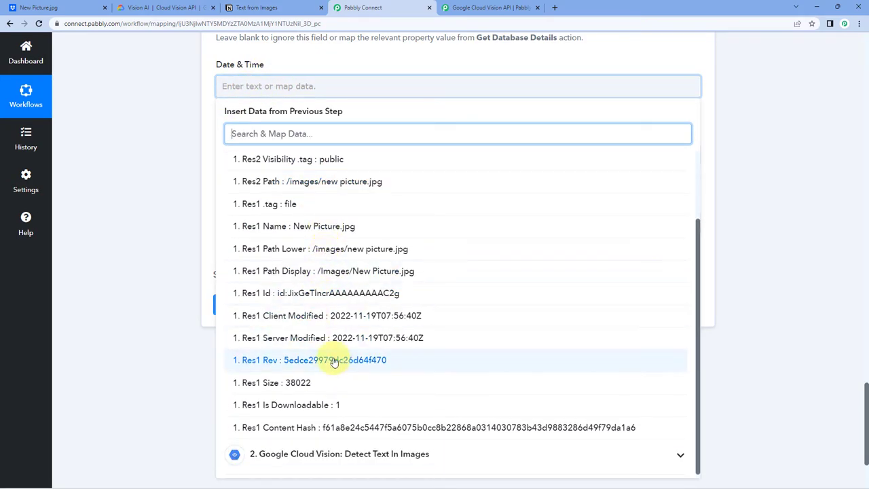
pyautogui.click(319, 316)
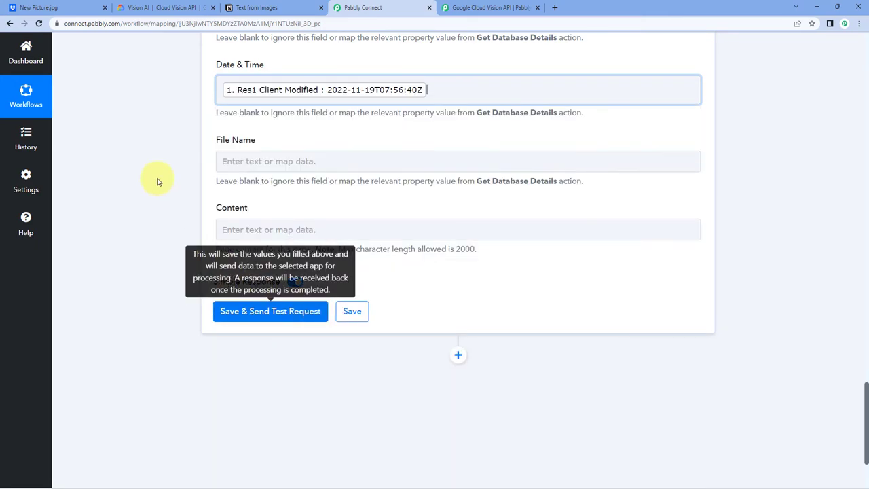
pyautogui.click(156, 171)
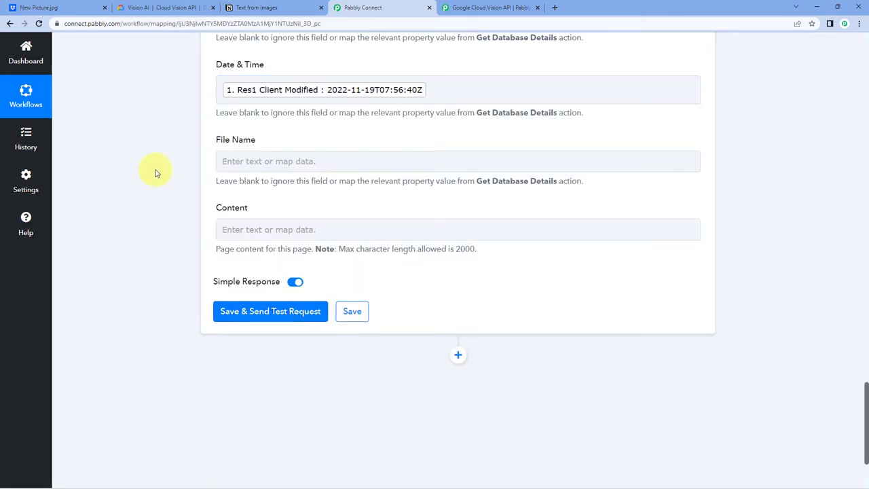
# Map the File Name field to the Res1 Name value from the Dropbox New File step
pyautogui.click(245, 163)
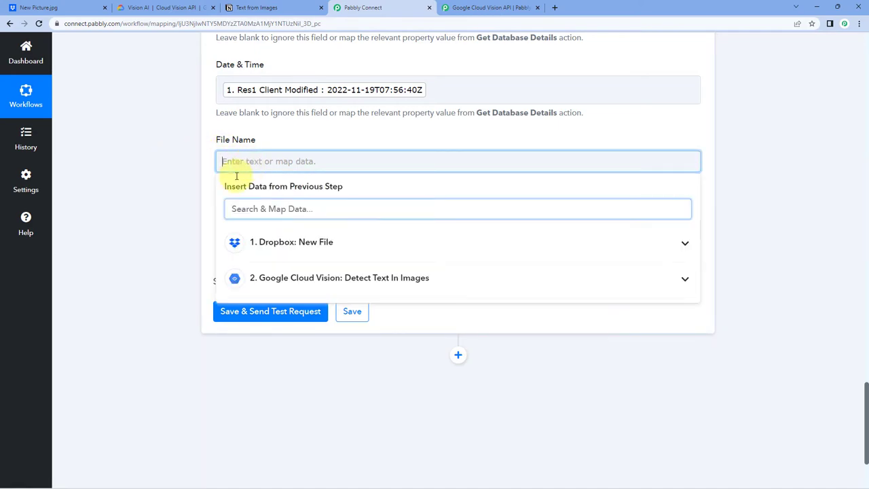
pyautogui.click(290, 252)
pyautogui.scroll(-3, 273, 294)
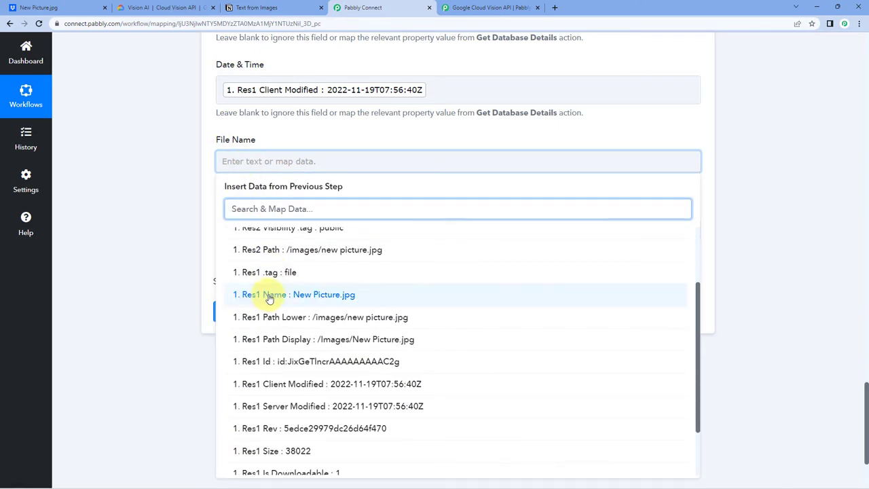
pyautogui.click(363, 296)
pyautogui.click(130, 159)
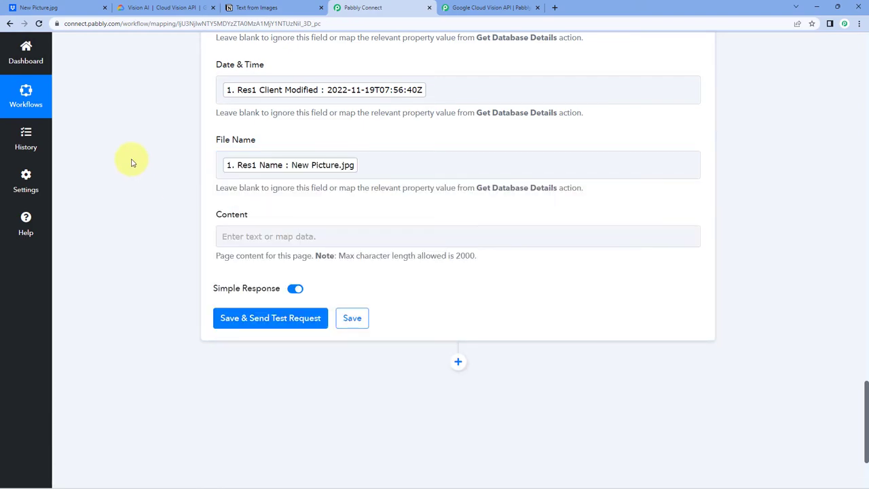
# Map the Content field to the Responses 0 FullTextAnnotation Text value from the Google Cloud Vision step
pyautogui.scroll(-1, 271, 167)
pyautogui.click(254, 190)
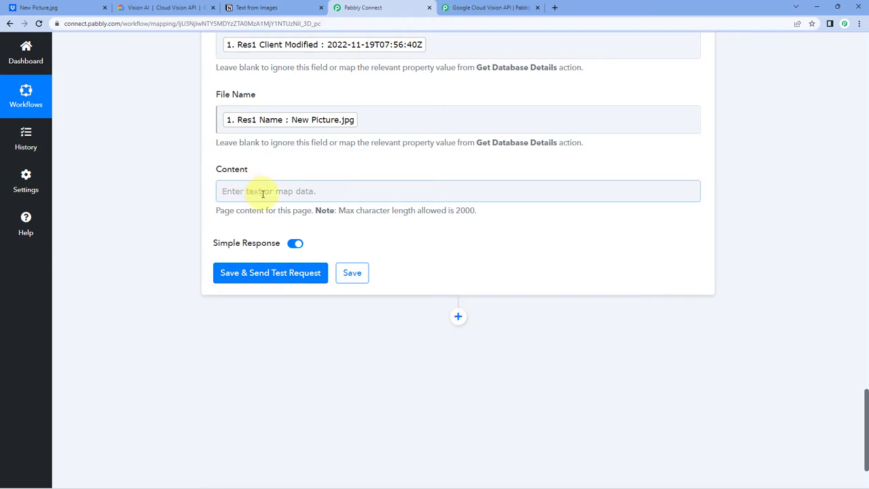
pyautogui.click(249, 189)
pyautogui.scroll(-1, 326, 223)
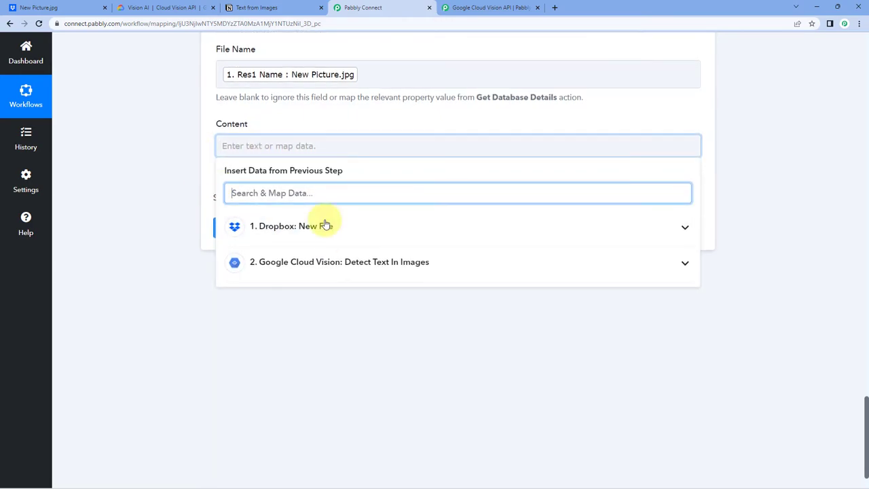
pyautogui.click(339, 264)
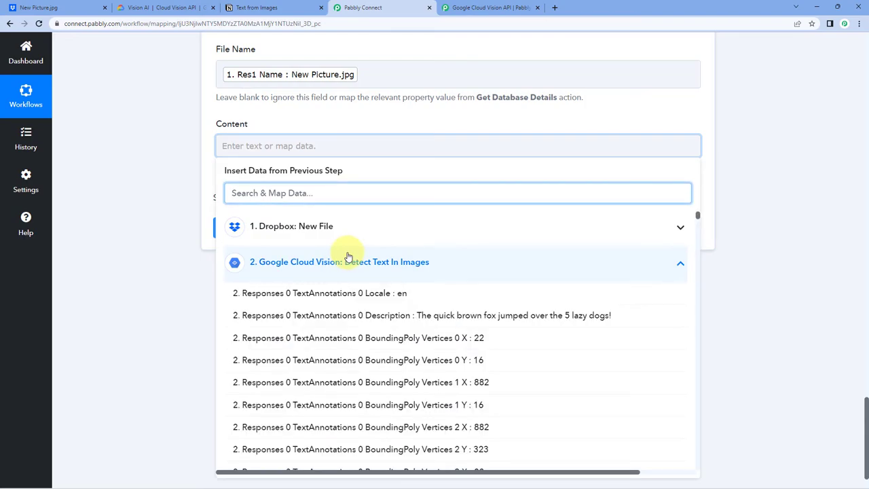
pyautogui.scroll(-1, 188, 219)
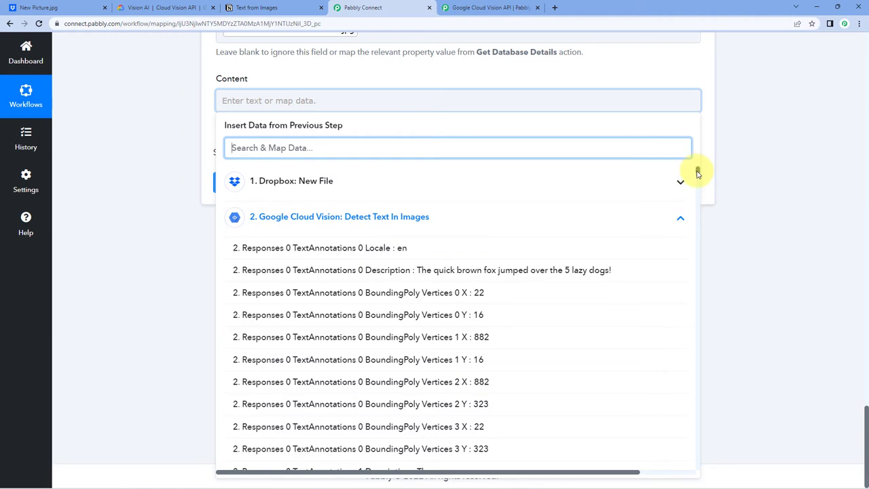
pyautogui.moveTo(697, 173); pyautogui.dragTo(698, 469)
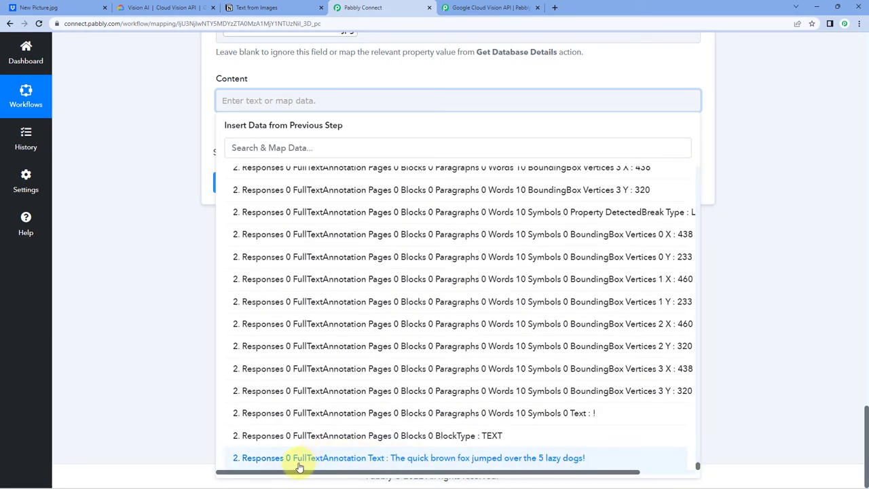
pyautogui.click(396, 464)
# Review the mapped fields, save the Notion action with a test request and look over the response received
pyautogui.scroll(3, 158, 174)
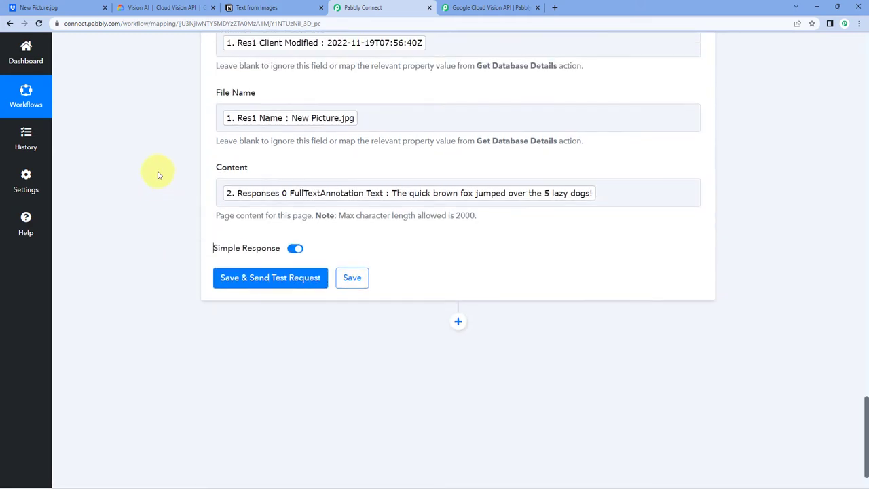
pyautogui.scroll(1, 161, 175)
pyautogui.scroll(-1, 203, 131)
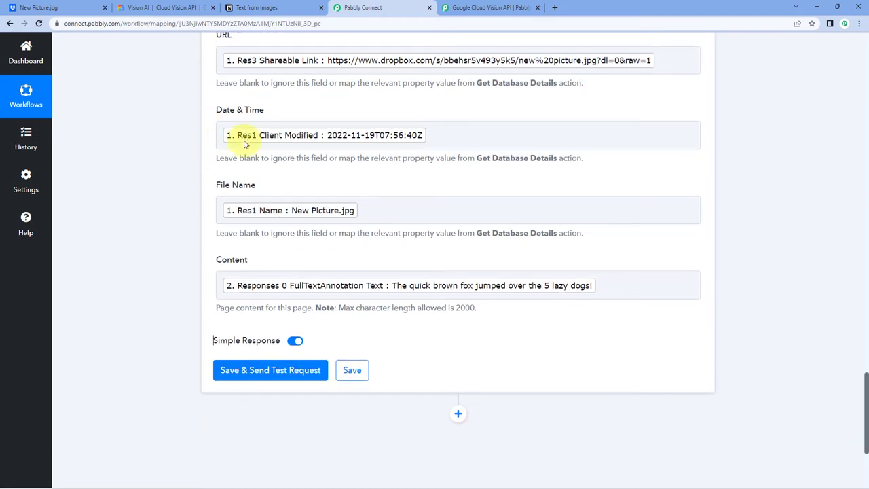
pyautogui.click(269, 371)
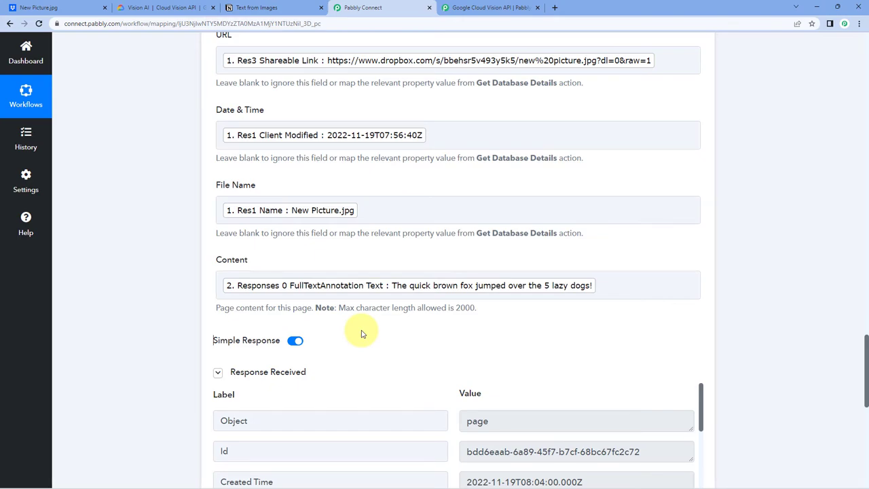
pyautogui.scroll(-2, 360, 332)
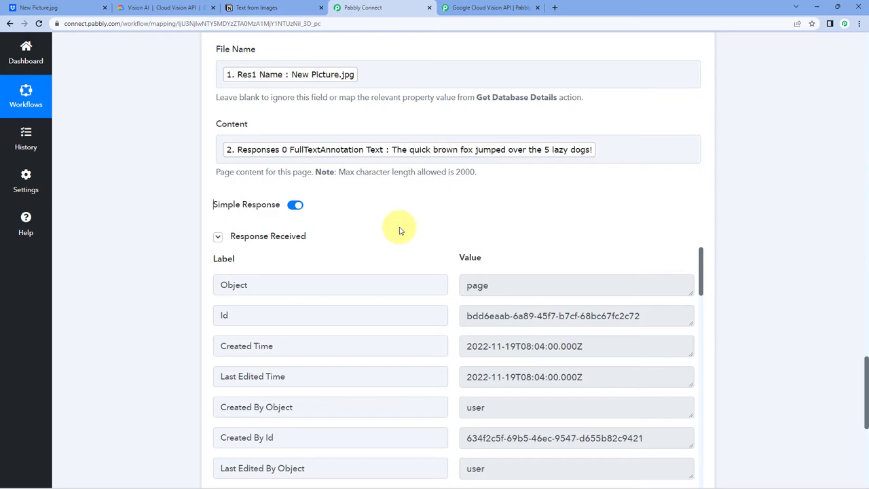
pyautogui.scroll(-1, 408, 204)
pyautogui.scroll(2, 399, 231)
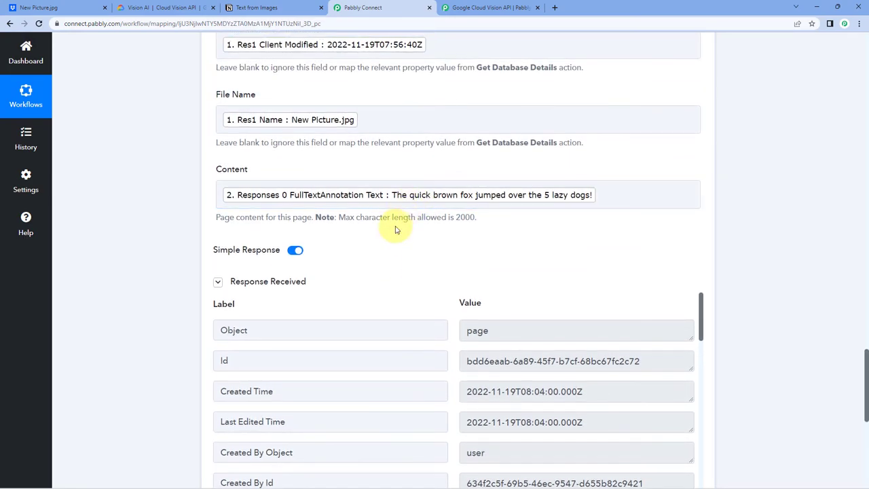
pyautogui.scroll(1, 397, 230)
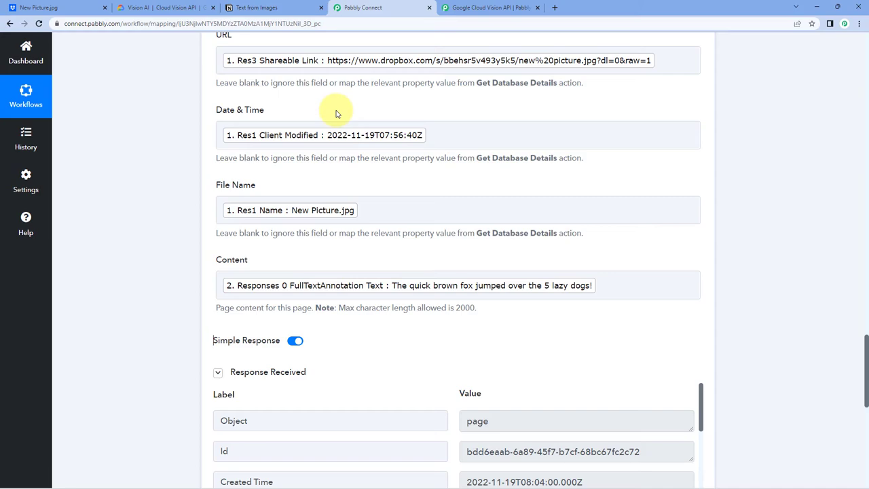
# Switch to Notion and check the URL and Date & Time cells of the new row in the Text from Images table
pyautogui.click(283, 8)
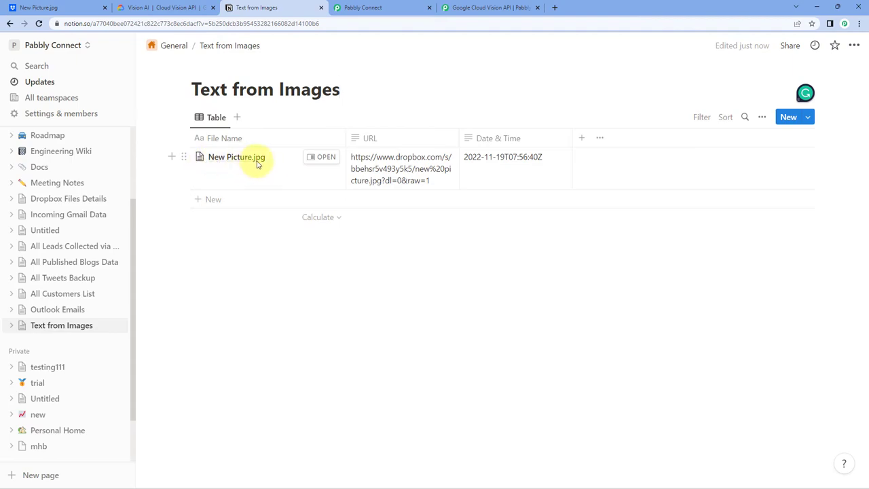
pyautogui.click(388, 171)
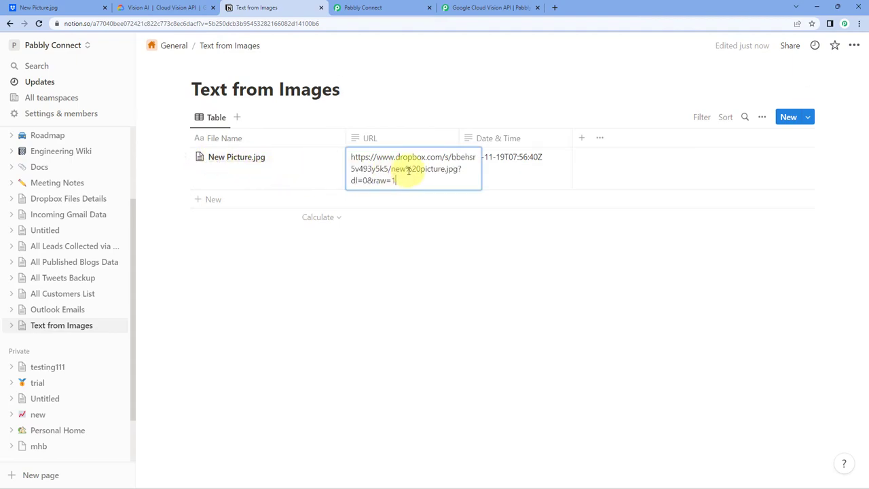
pyautogui.press('Escape')
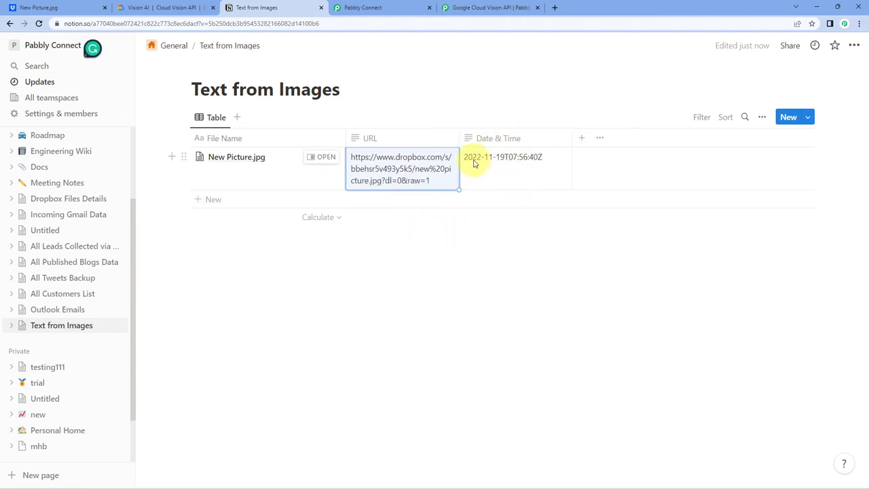
pyautogui.click(531, 167)
pyautogui.press('Escape')
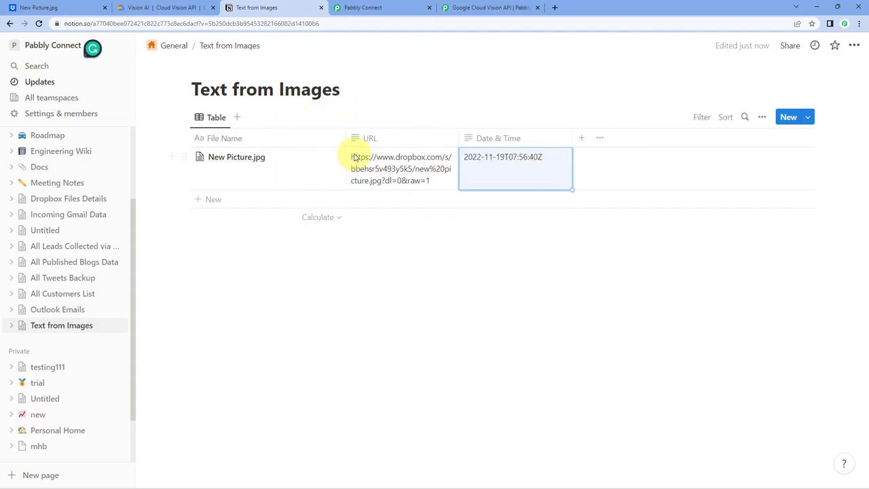
# Open the New Picture.jpg entry's page and select its body text to check the extracted content
pyautogui.click(324, 159)
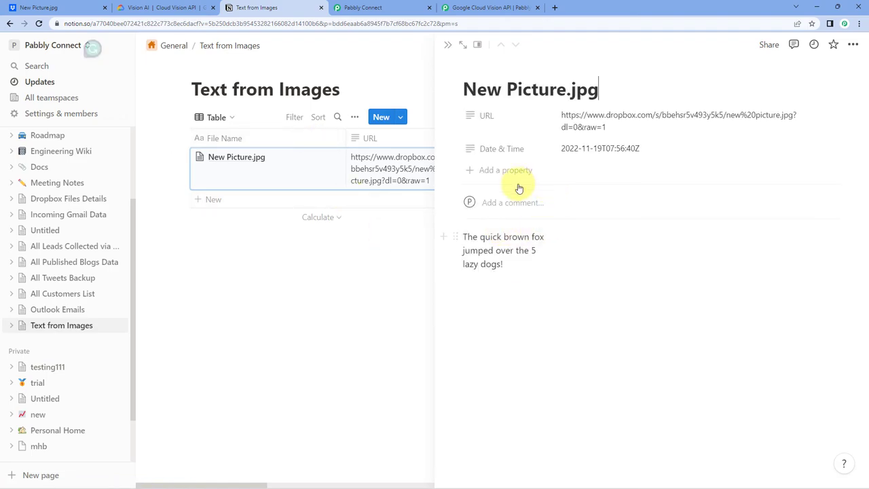
pyautogui.moveTo(519, 288); pyautogui.dragTo(450, 229)
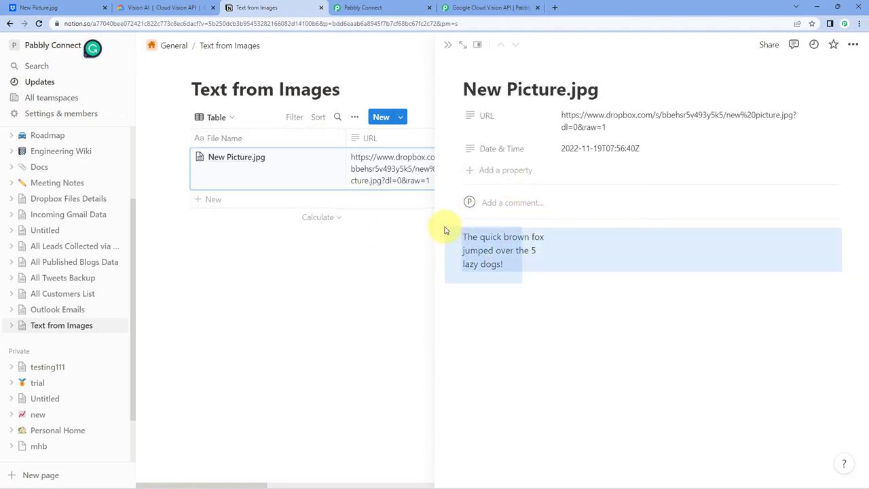
pyautogui.moveTo(520, 268)
pyautogui.mouseDown()
pyautogui.moveTo(463, 235)
pyautogui.moveTo(510, 266)
pyautogui.mouseUp()
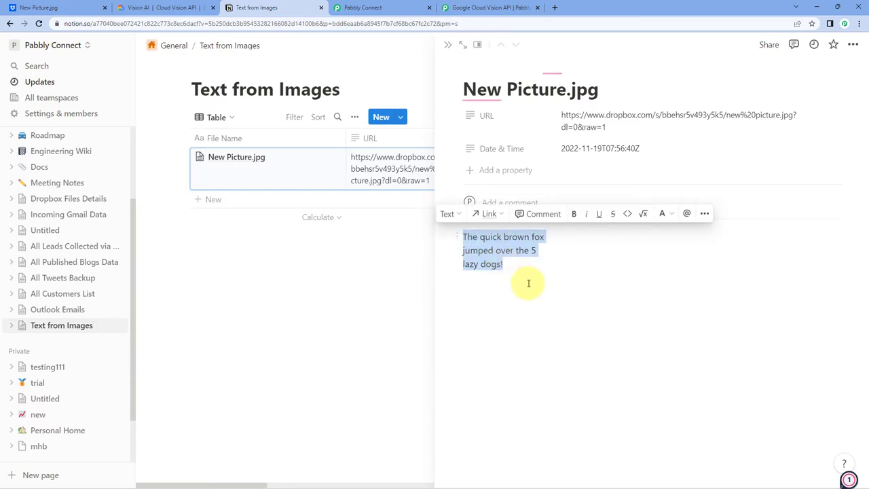
# Deselect the extracted text and close the New Picture.jpg entry's page to return to the Text from Images table
pyautogui.click(528, 282)
pyautogui.click(382, 256)
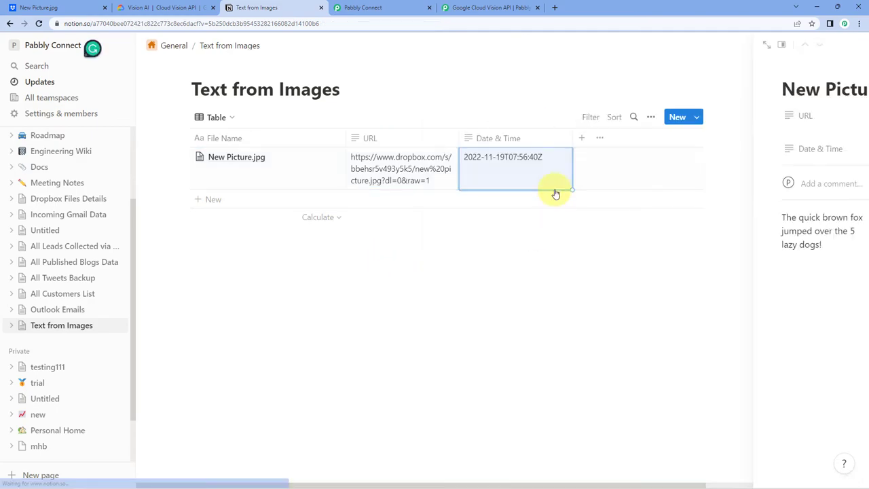
pyautogui.click(427, 89)
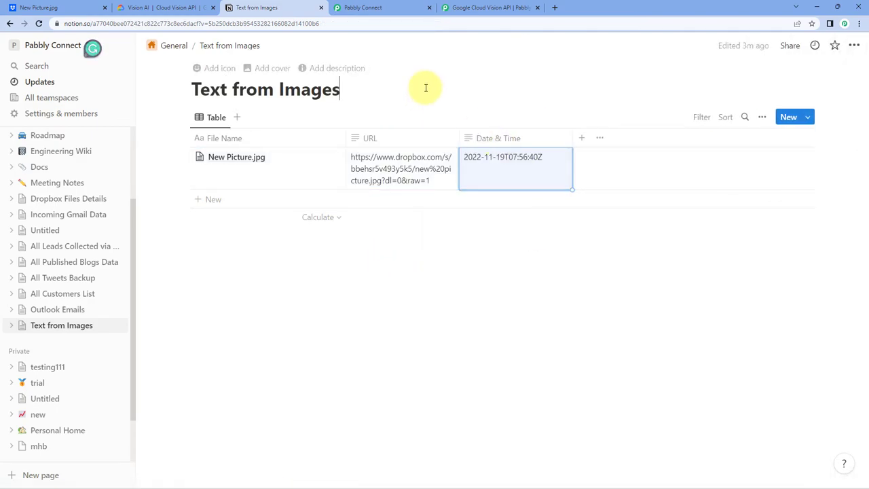
# Switch to Pabbly Connect, collapse the workflow's steps and look over the sequence from the Dropbox trigger to the Notion action
pyautogui.click(402, 7)
pyautogui.scroll(7, 714, 271)
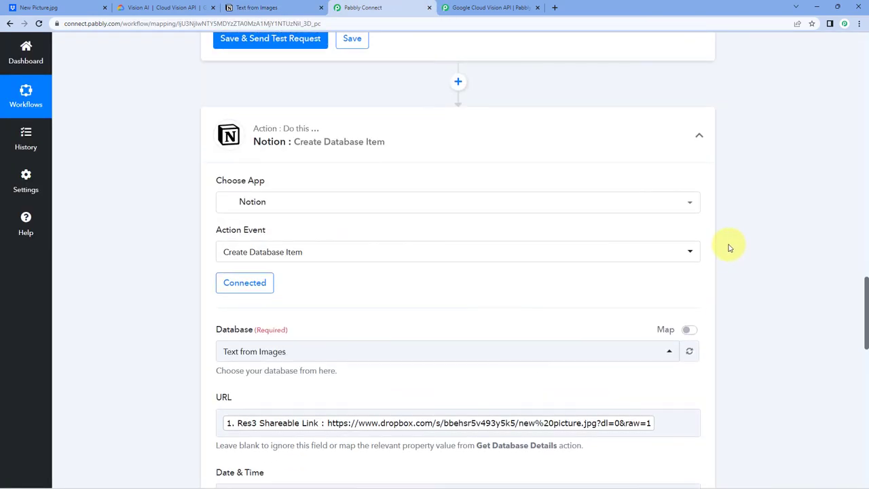
pyautogui.scroll(8, 710, 296)
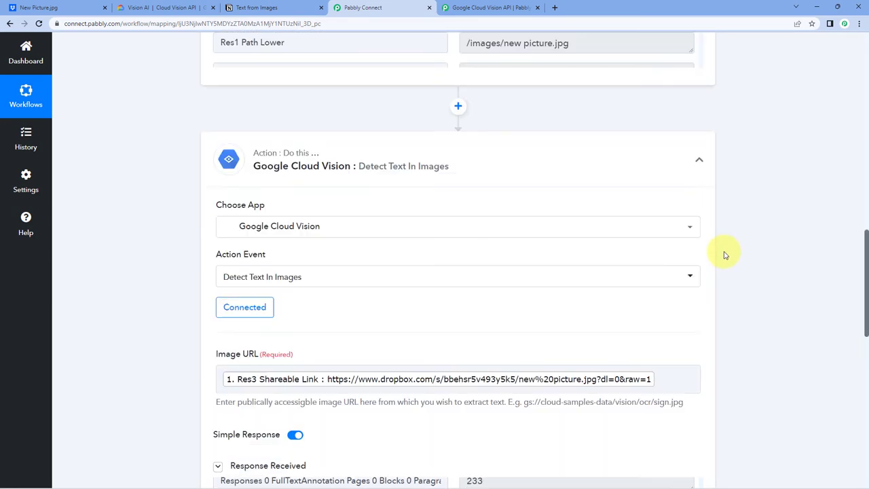
pyautogui.scroll(12, 724, 219)
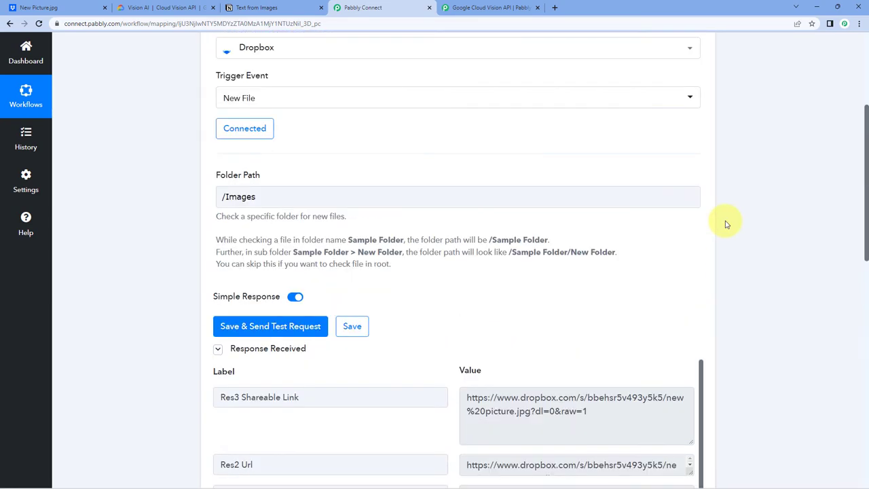
pyautogui.click(699, 193)
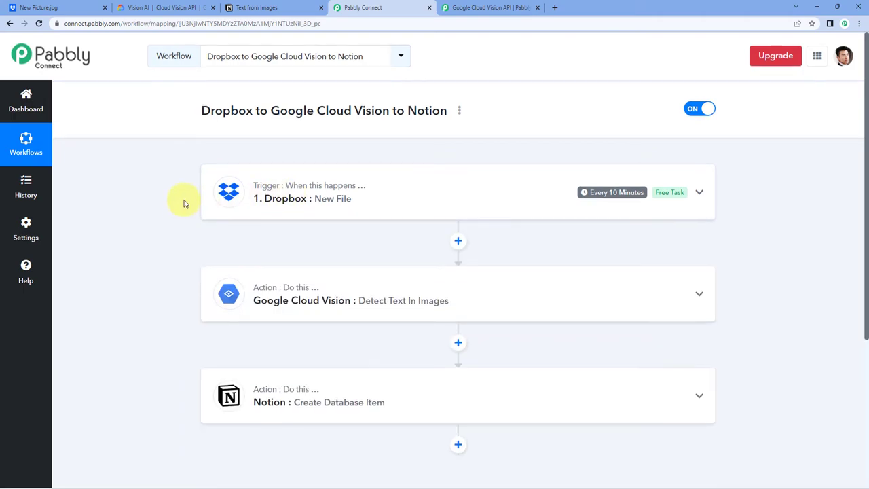
pyautogui.scroll(-1, 184, 202)
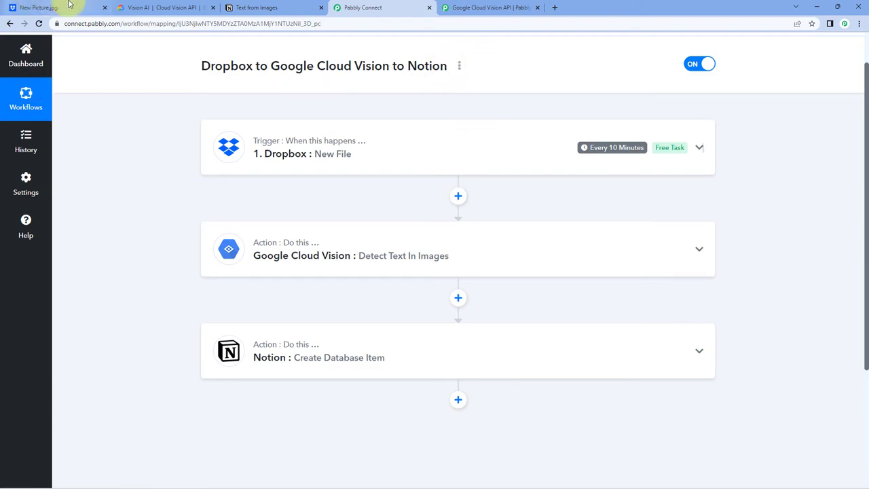
# Switch to Dropbox, upload the Real Time Test image from the Desktop to the Images folder and dismiss the upload summary
pyautogui.click(69, 5)
pyautogui.click(18, 49)
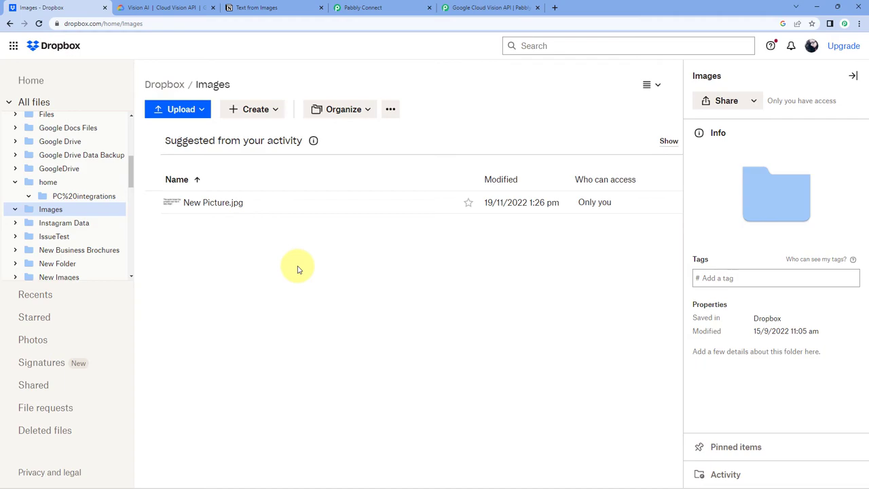
pyautogui.click(182, 110)
pyautogui.click(182, 135)
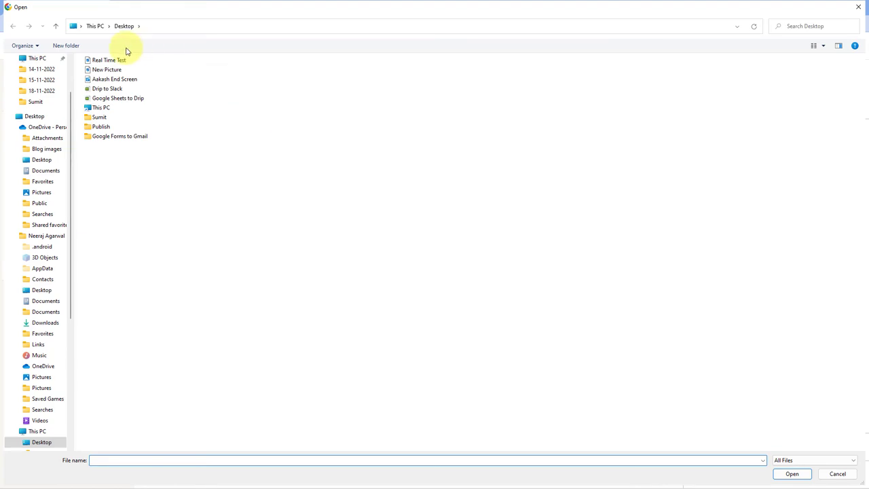
pyautogui.click(112, 60)
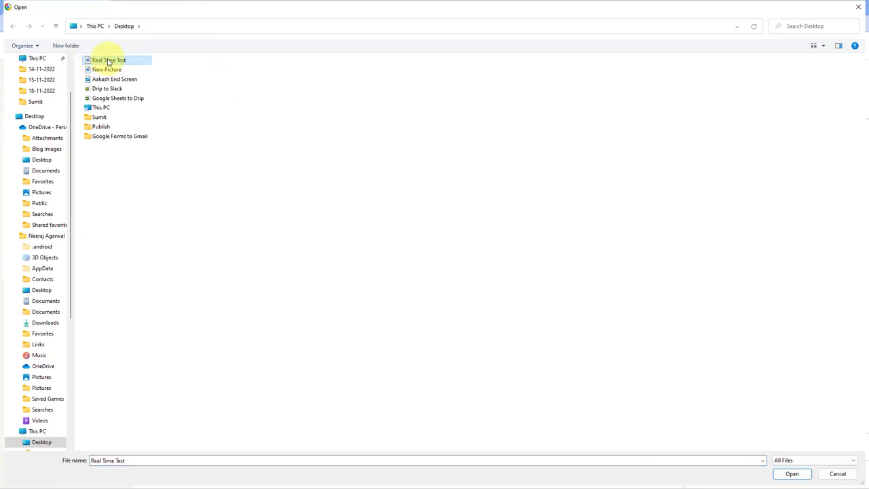
pyautogui.click(792, 473)
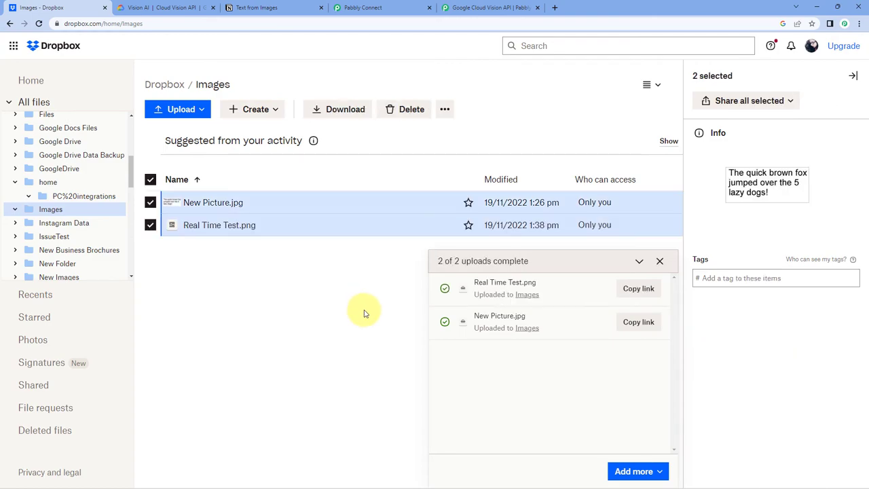
pyautogui.click(364, 313)
pyautogui.click(660, 261)
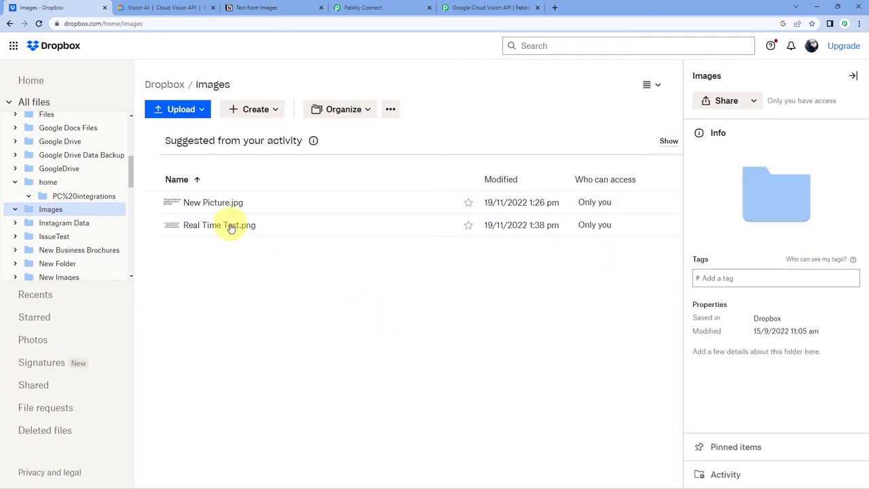
# Preview the uploaded Real Time Test.png in Dropbox and check the trigger's polling interval in the Pabbly Connect workflow
pyautogui.click(228, 226)
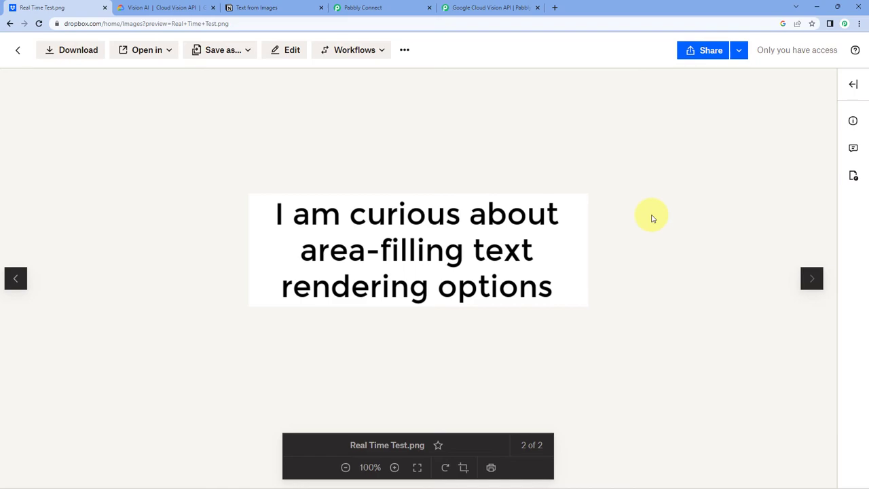
pyautogui.click(18, 50)
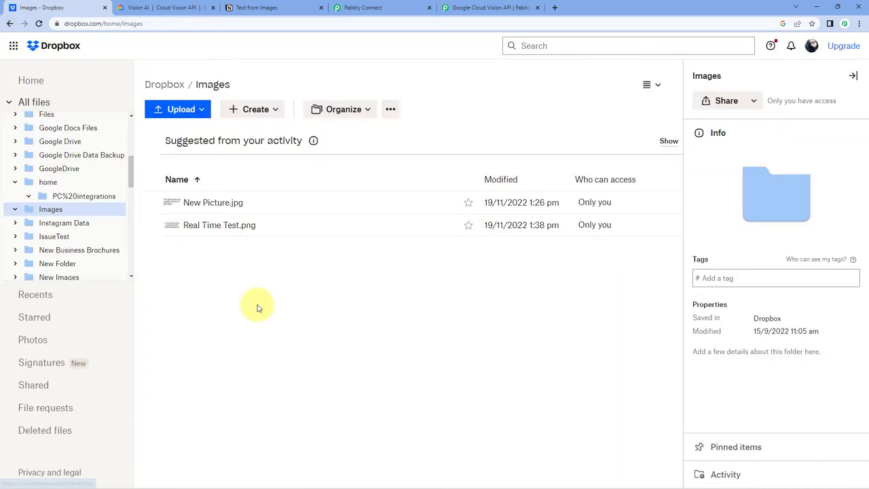
pyautogui.click(404, 8)
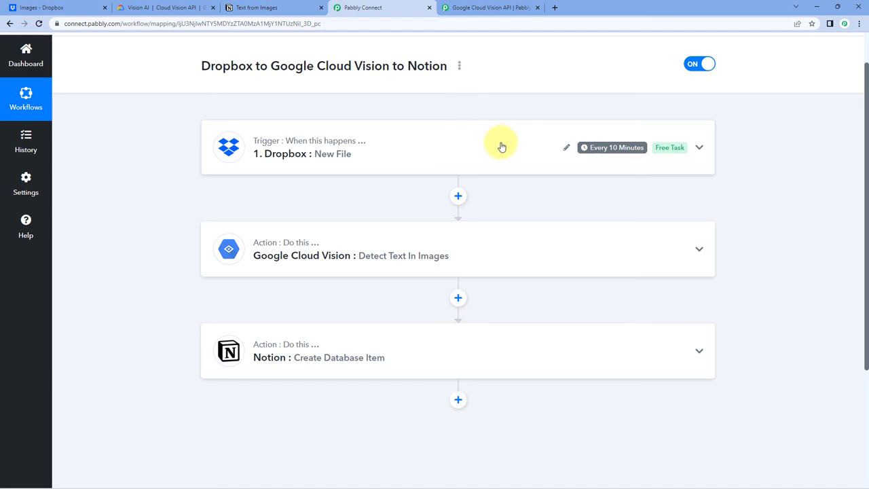
# Switch to Notion, open the Real Time Test.png entry's page and select its body text to check the extracted content
pyautogui.click(268, 6)
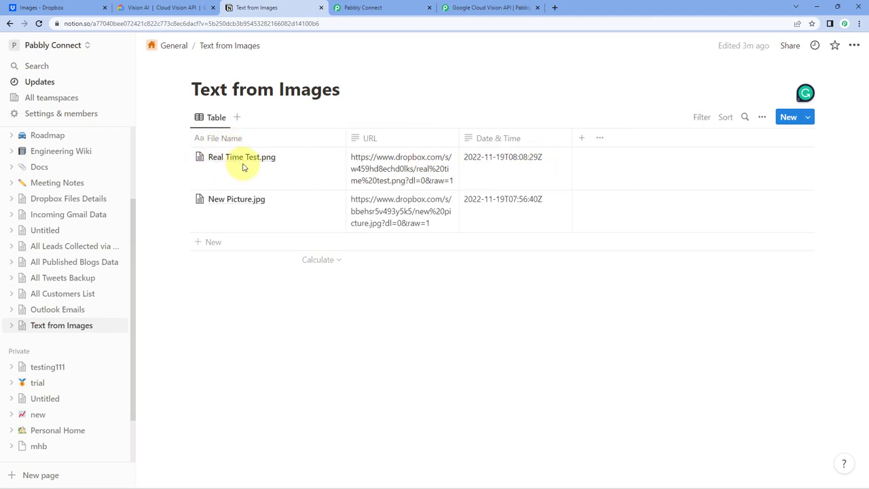
pyautogui.click(62, 7)
pyautogui.click(258, 8)
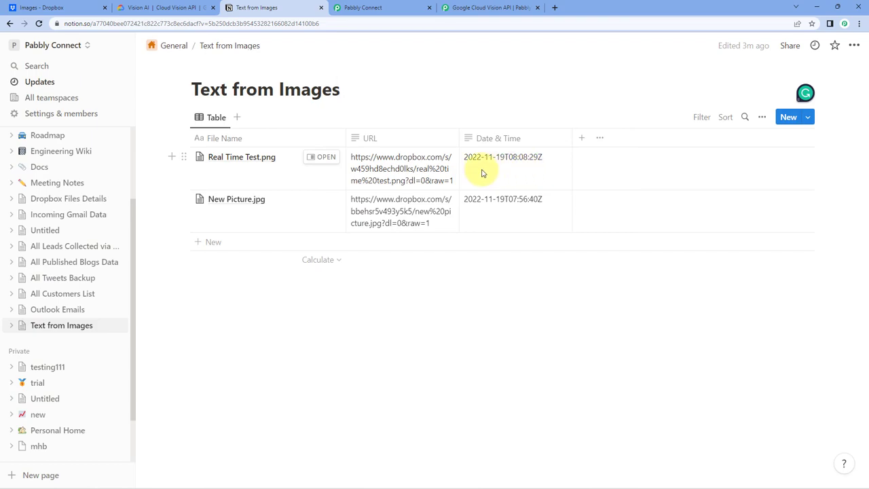
pyautogui.click(326, 158)
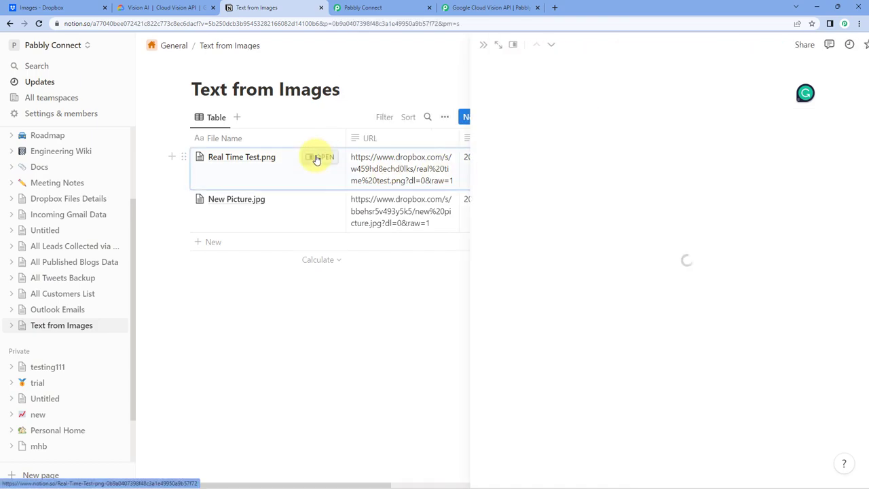
pyautogui.moveTo(548, 268); pyautogui.dragTo(446, 233)
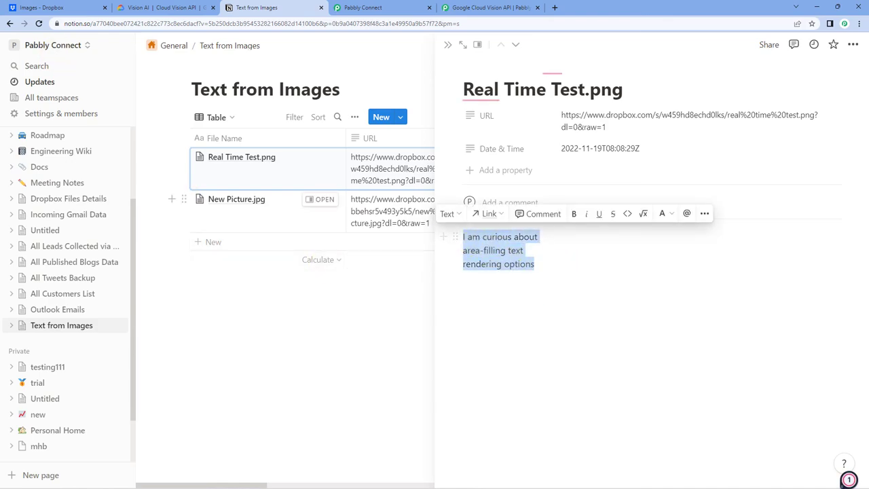
# Switch to Dropbox and preview New Picture.jpg and Real Time Test.png to compare their text with the Notion entries
pyautogui.click(54, 8)
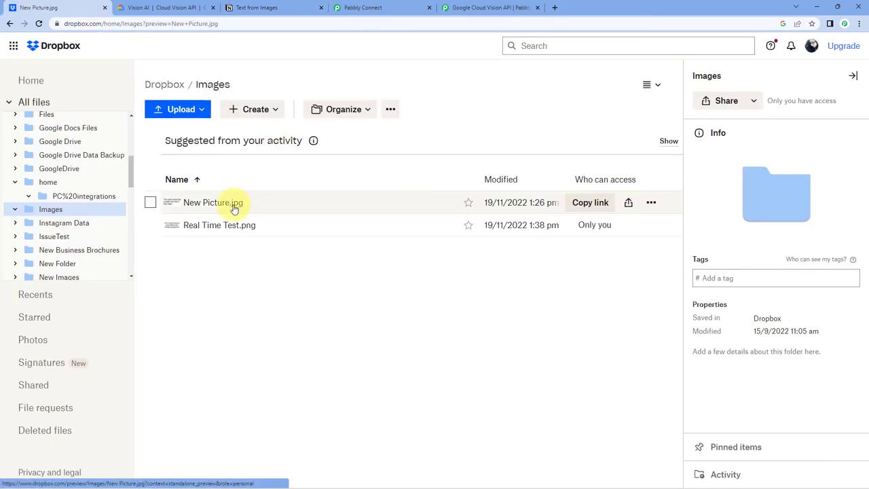
pyautogui.click(233, 204)
pyautogui.click(18, 47)
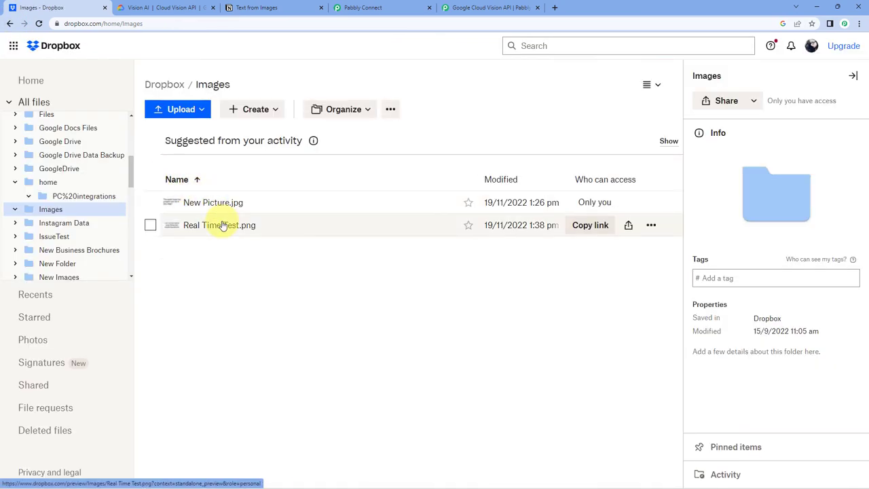
pyautogui.click(224, 225)
# Close the Real Time Test.png entry's page in Notion and return to the workflow overview in Pabbly Connect
pyautogui.click(298, 6)
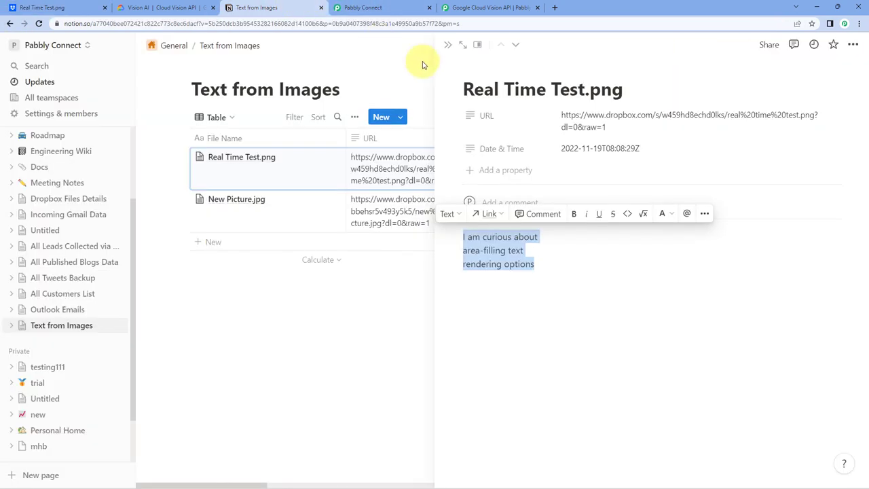
pyautogui.click(409, 314)
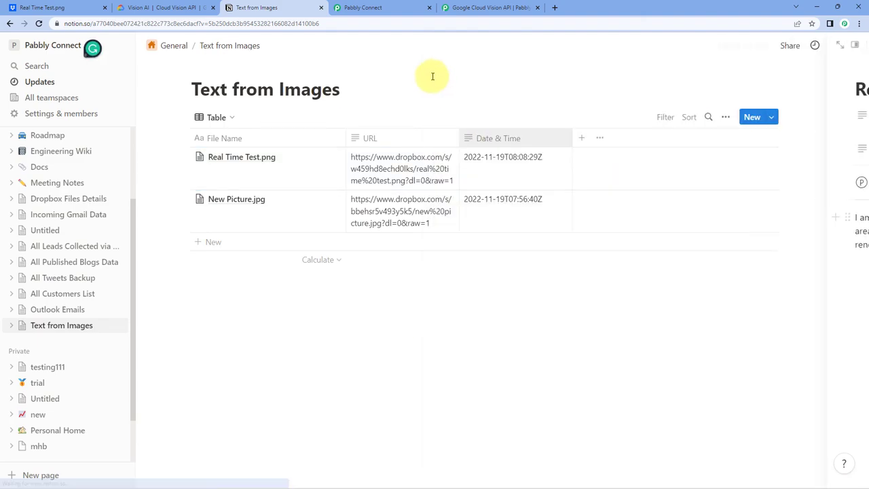
pyautogui.click(370, 8)
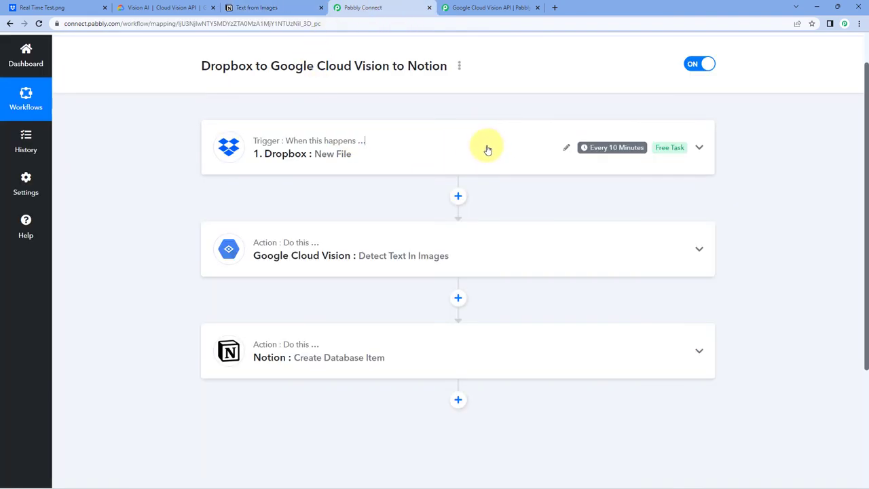
pyautogui.scroll(1, 484, 145)
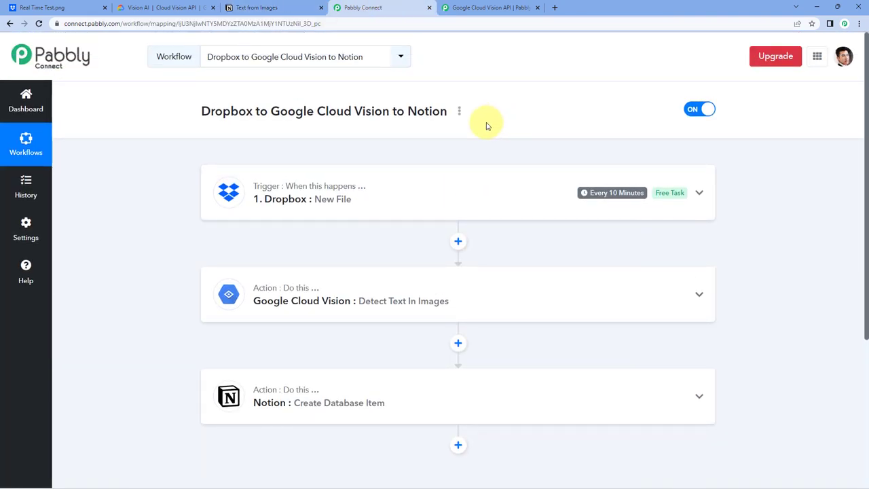